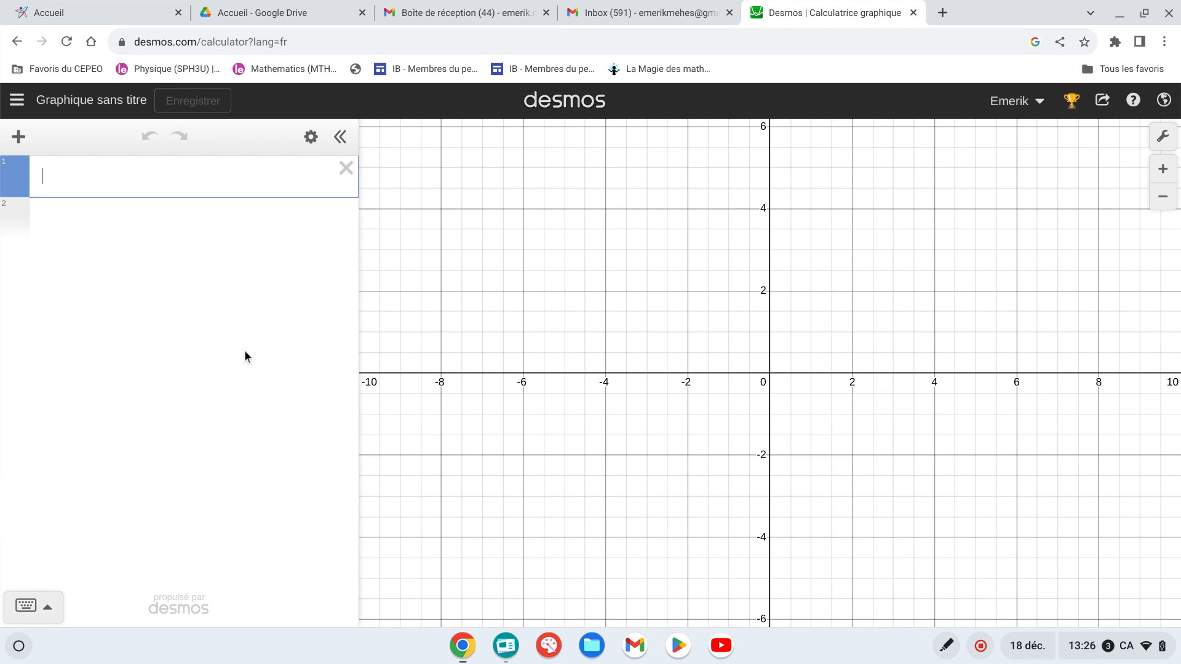
Plot point A at (3,2) and turn on its coordinate label.
text(A )
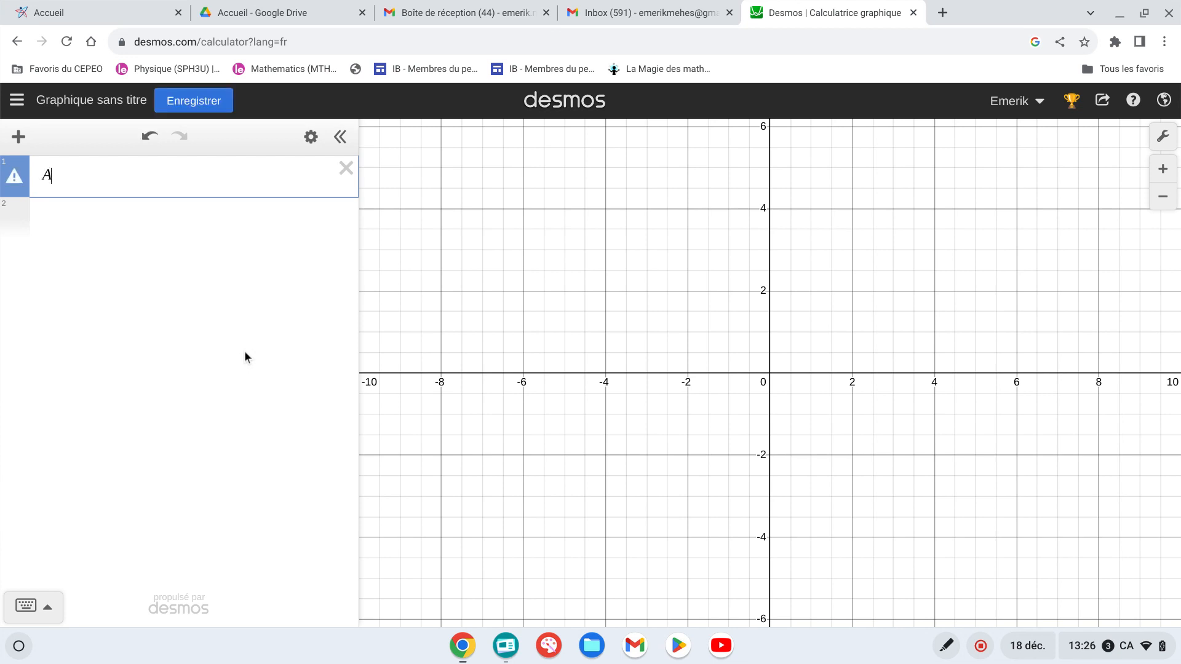
text(= ()
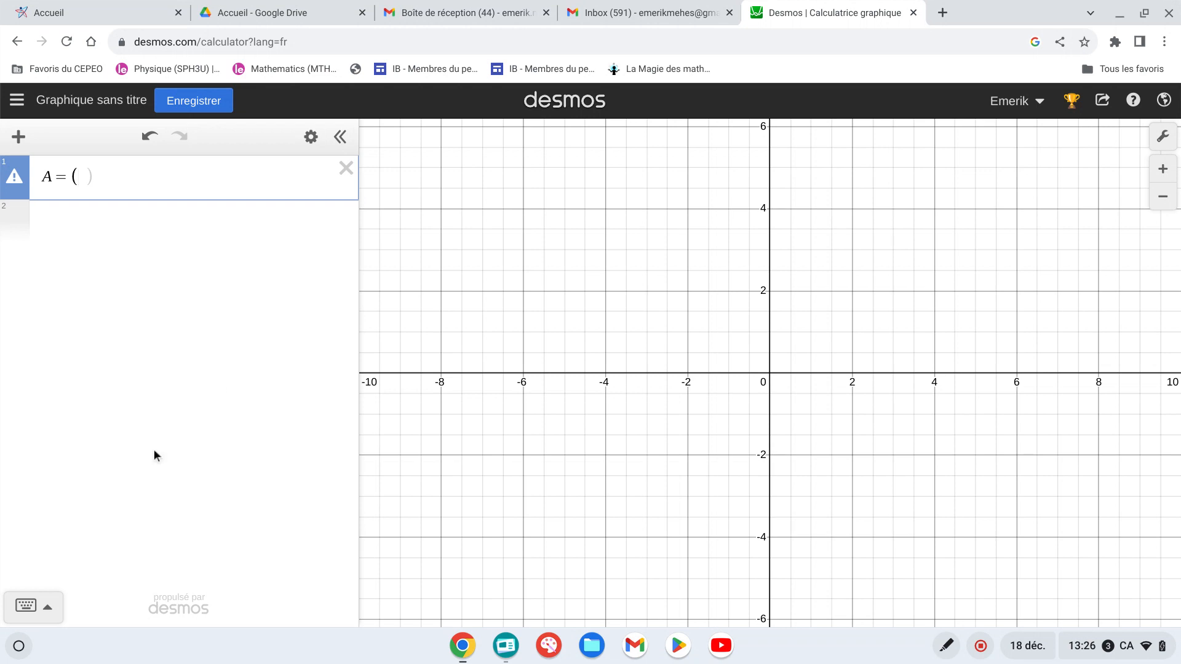
click(851, 298)
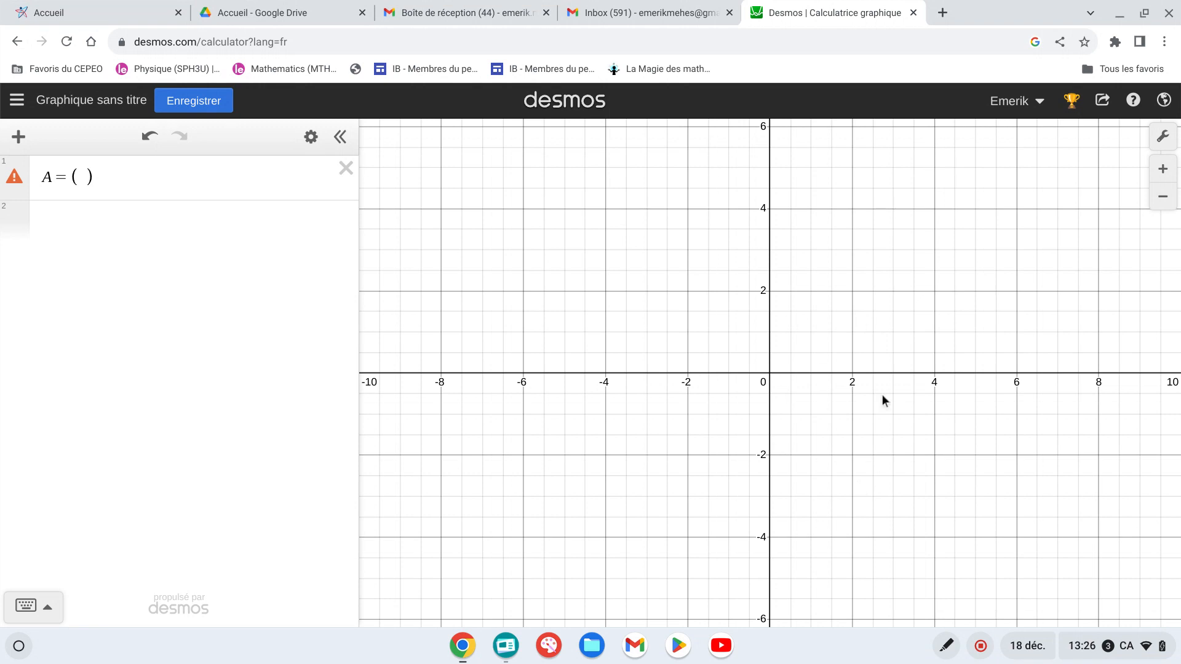
click(86, 178)
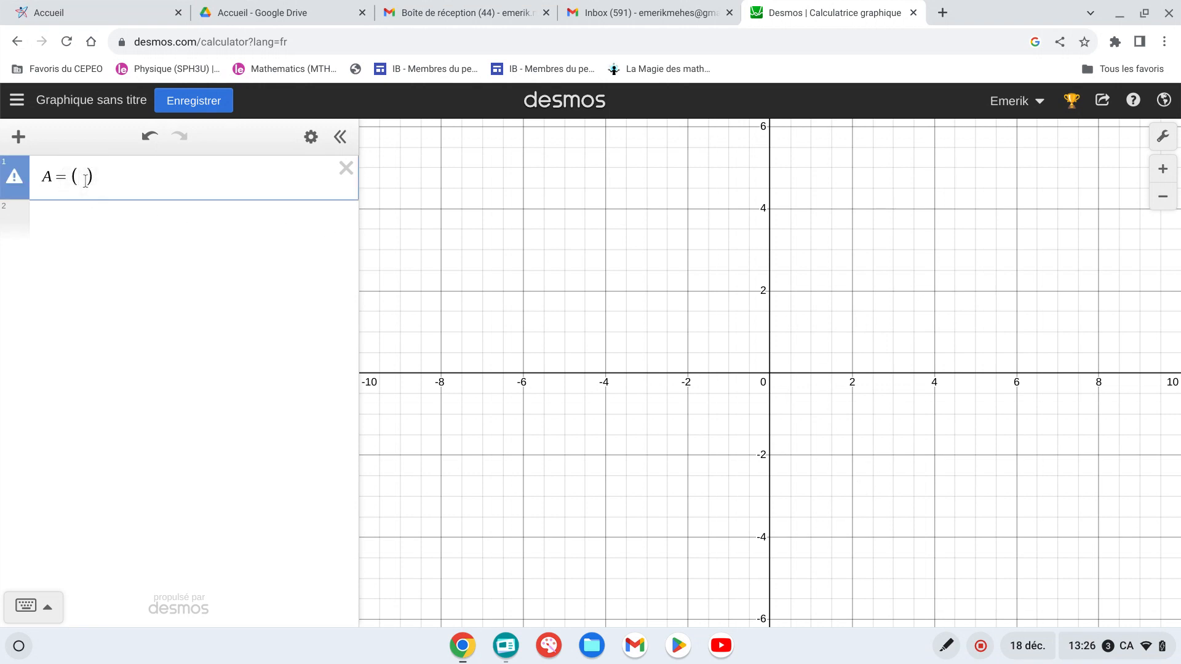
text(3,2))
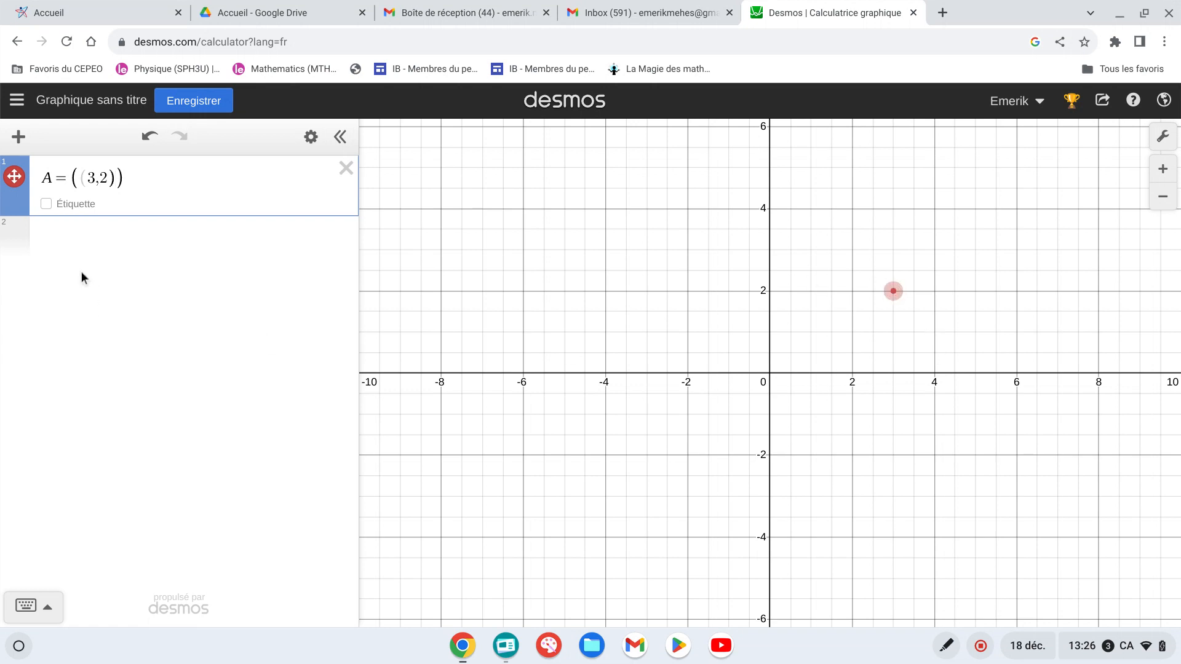
click(46, 203)
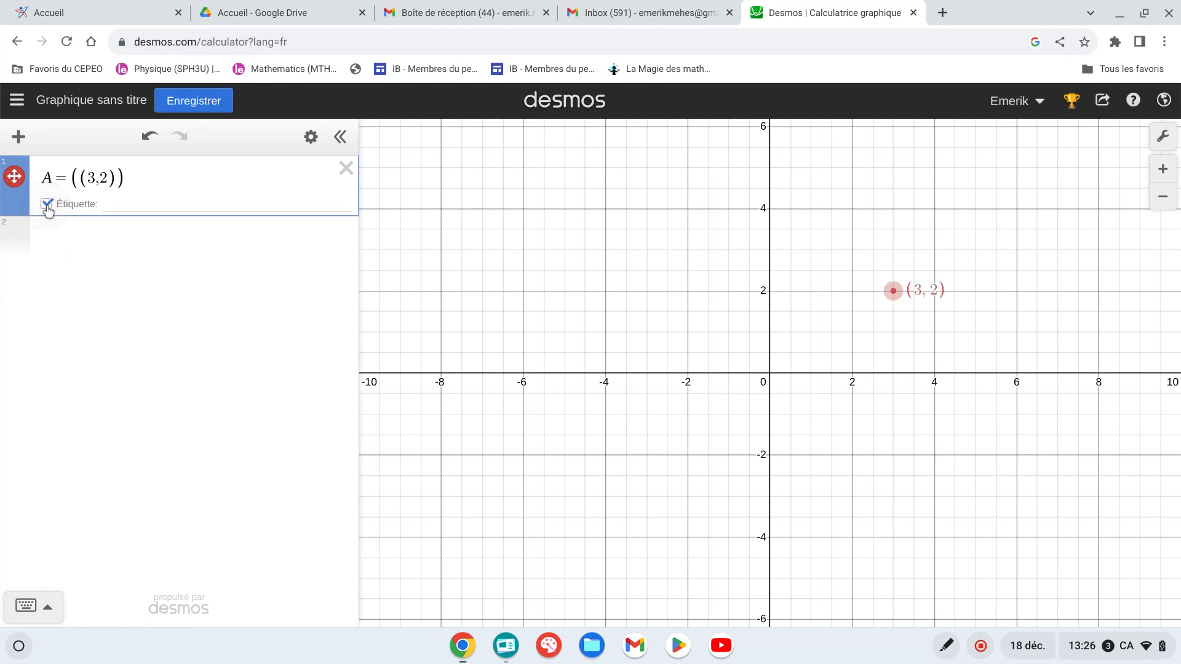
Toggle point A's visibility off and on, and move the point to (2,2) on the graph.
click(15, 184)
click(15, 183)
drag(895, 289, 854, 288)
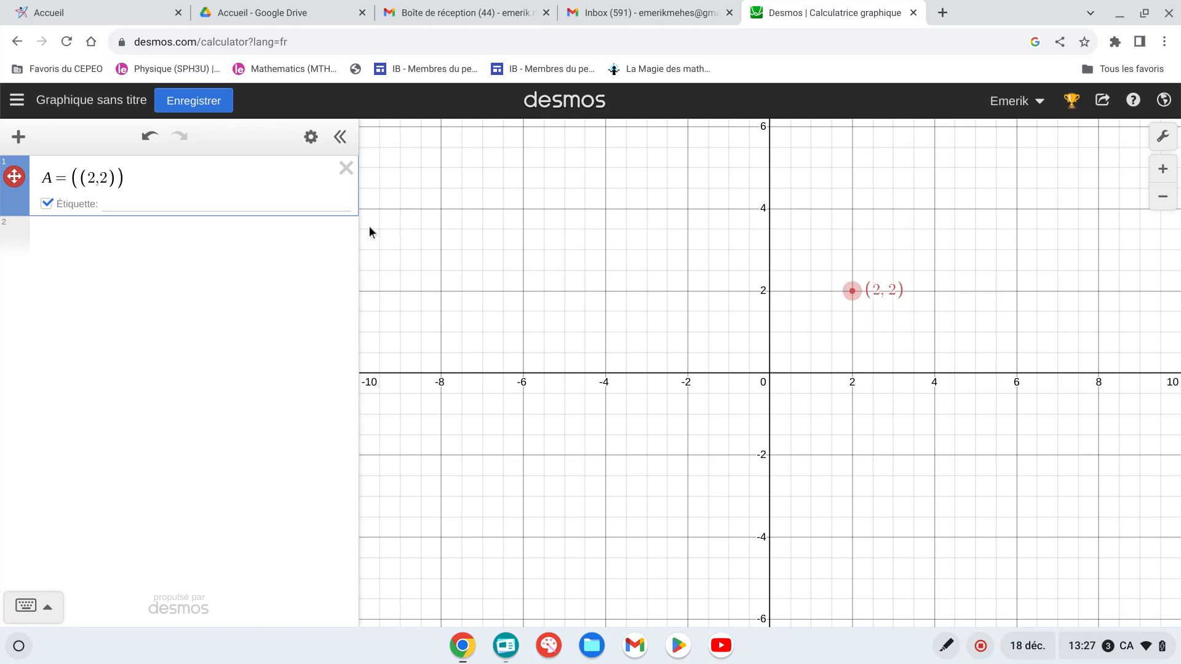
Define point B at (3,4) in a new expression.
click(82, 240)
text(B )
text(= ()
text(2,3)
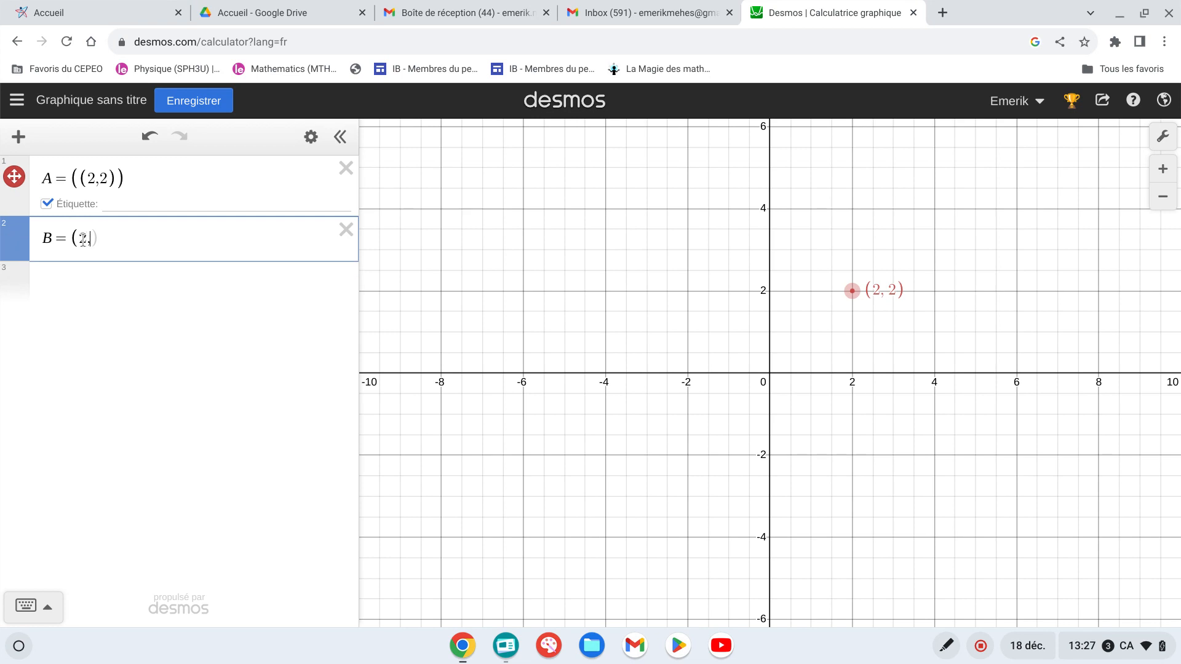
key(BackSpace)
key(BackSpace)
key(BackSpace)
text(3,4)
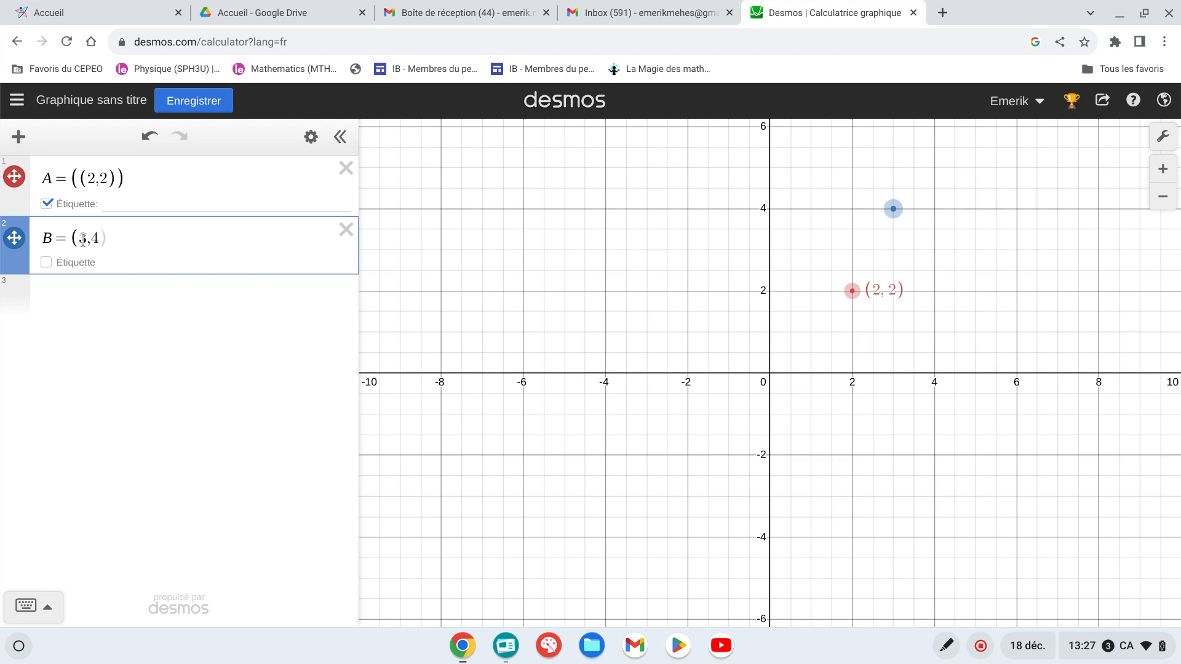
Define point C at (-6,5) in a new expression.
key(Return)
text(C=()
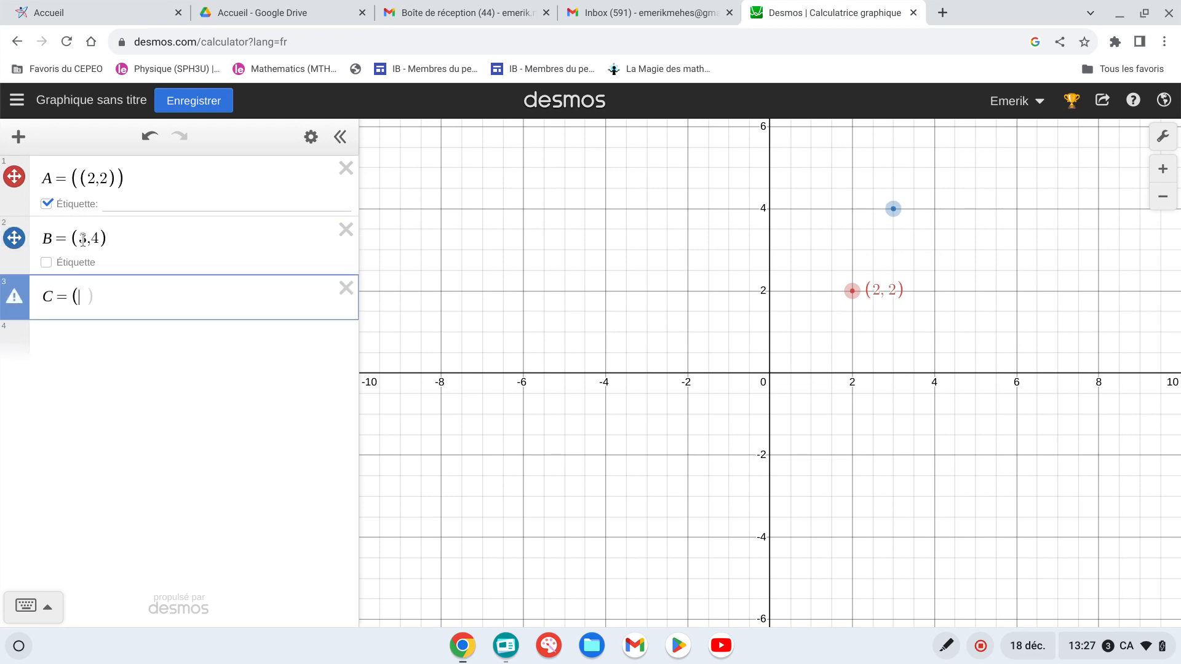
text(-6,5)
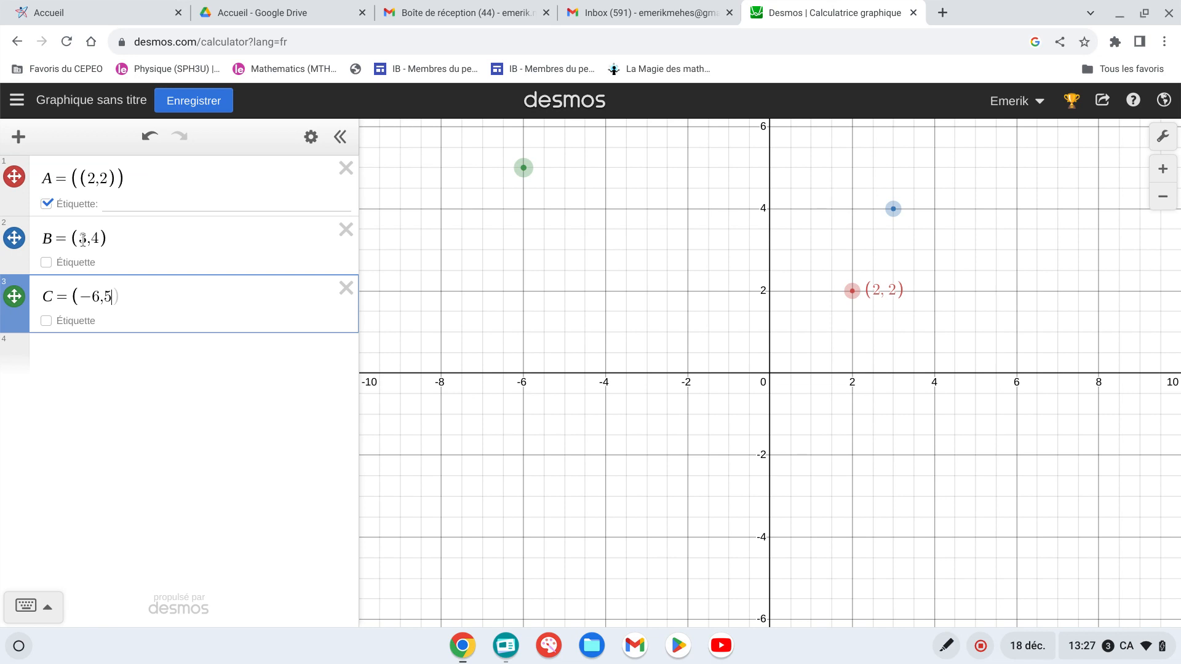
text())
key(Return)
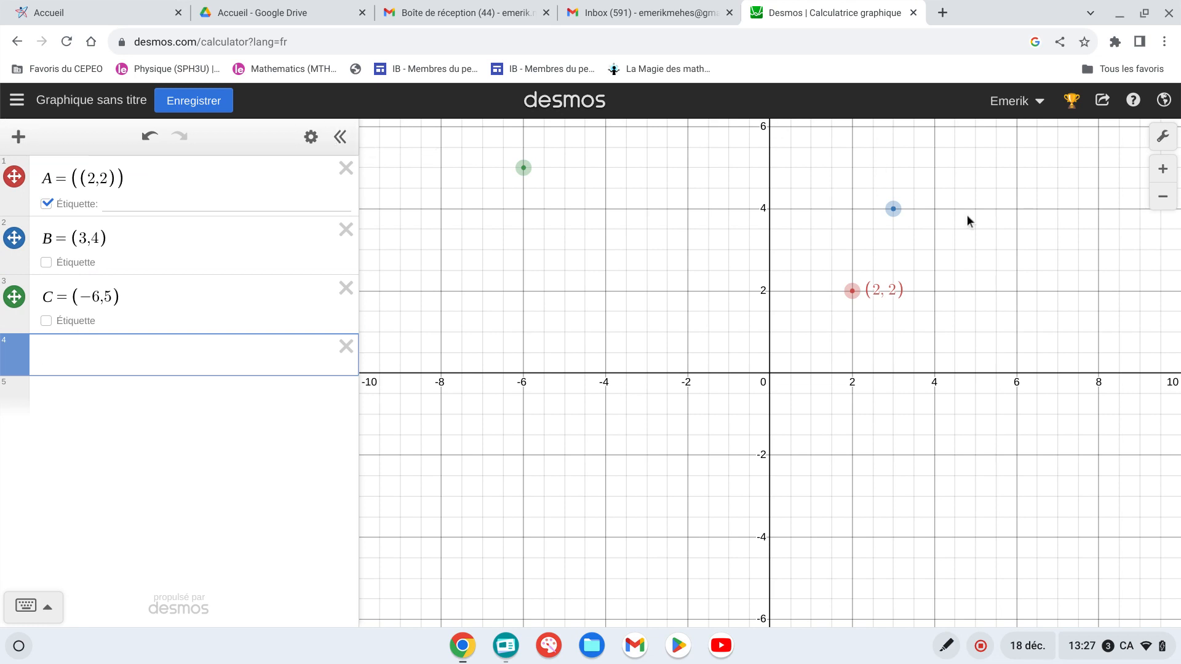
Move point A to about (3.24, 1.53) and point C to about (-4.37, 3.17) on the graph.
drag(852, 290, 903, 310)
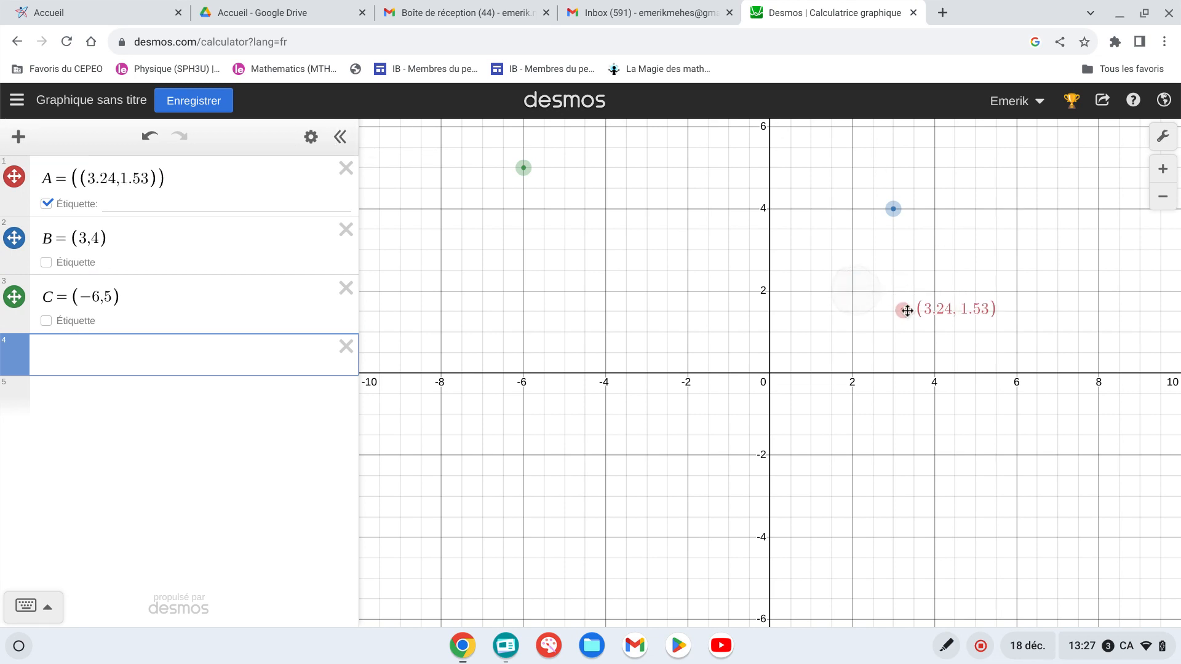
drag(529, 165, 590, 243)
Draw the triangle through the three points with the expression polygon(A,B,C).
click(96, 349)
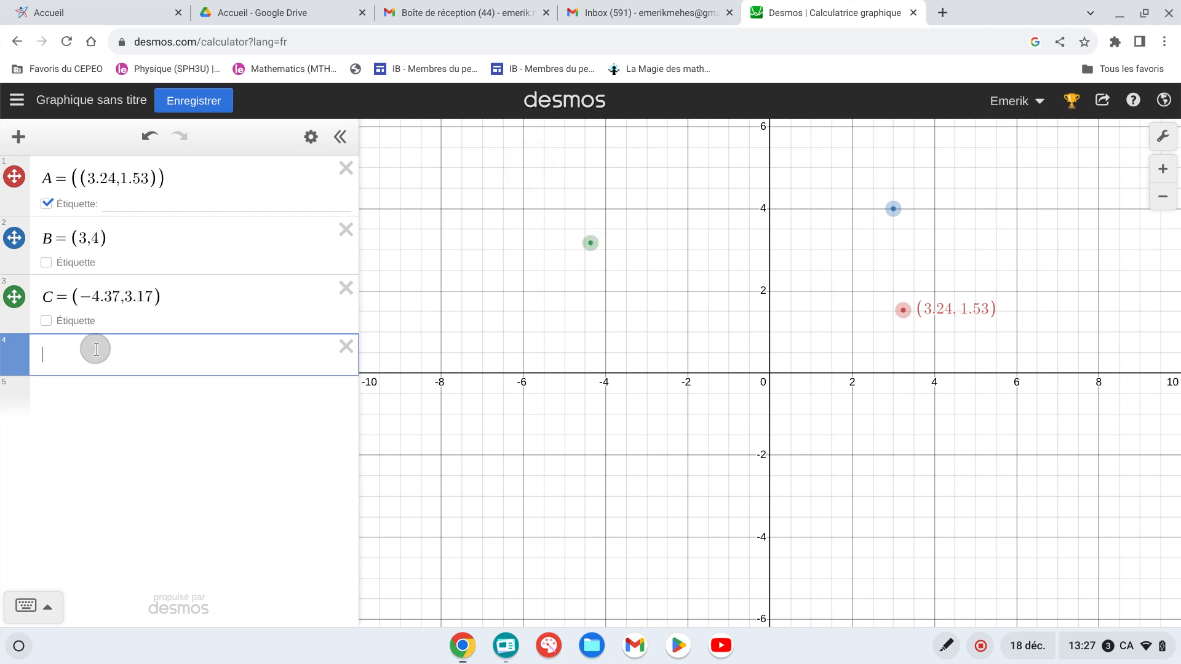
text(polyg)
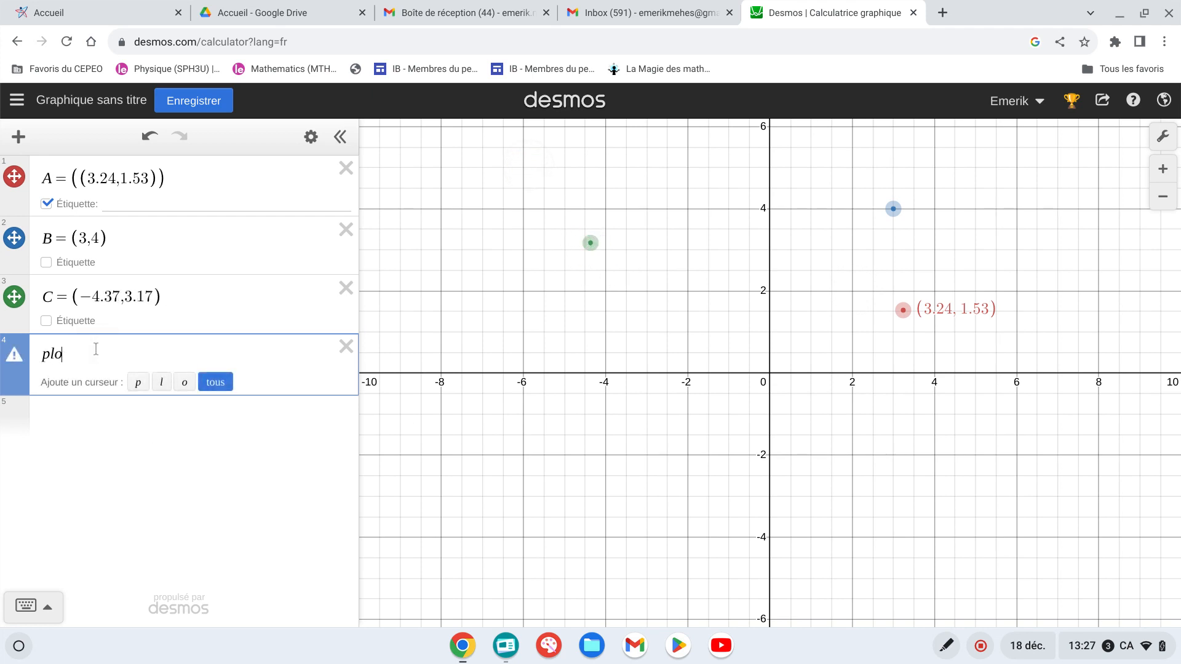
text(on)
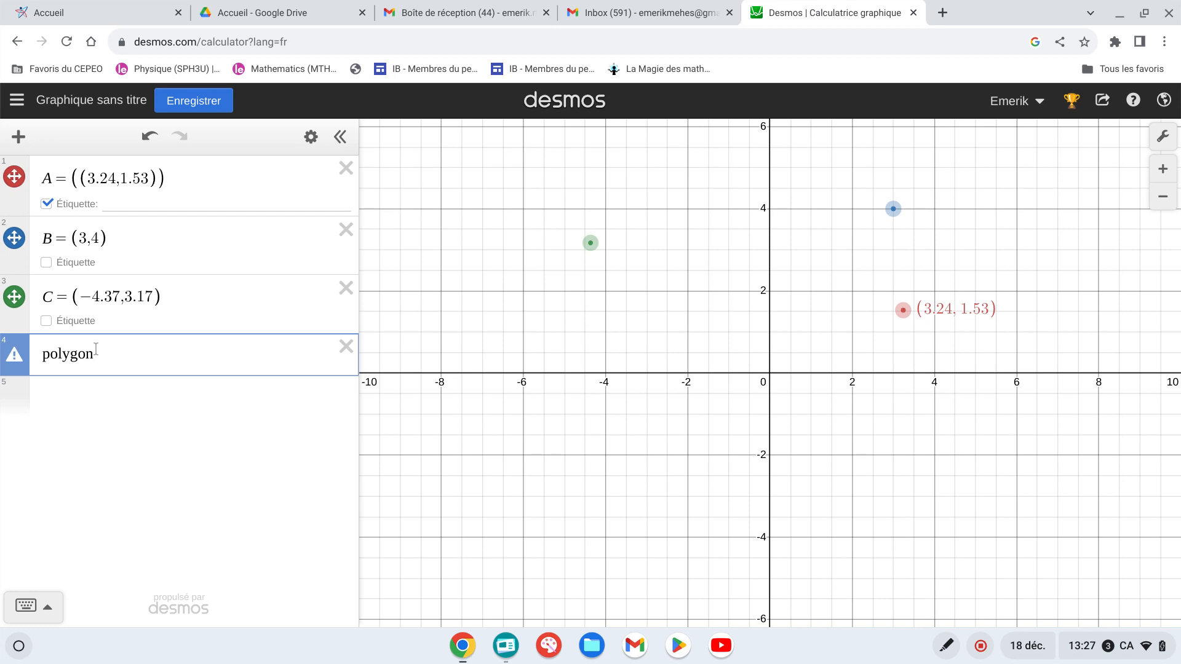
text(()
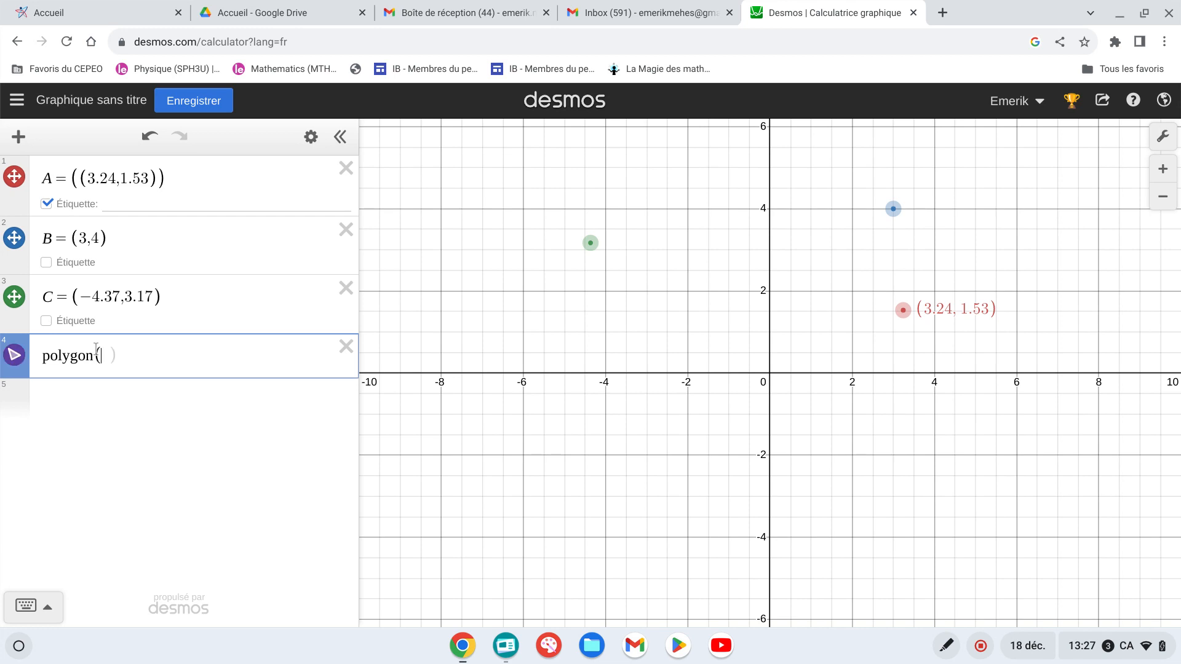
text(A,B,C))
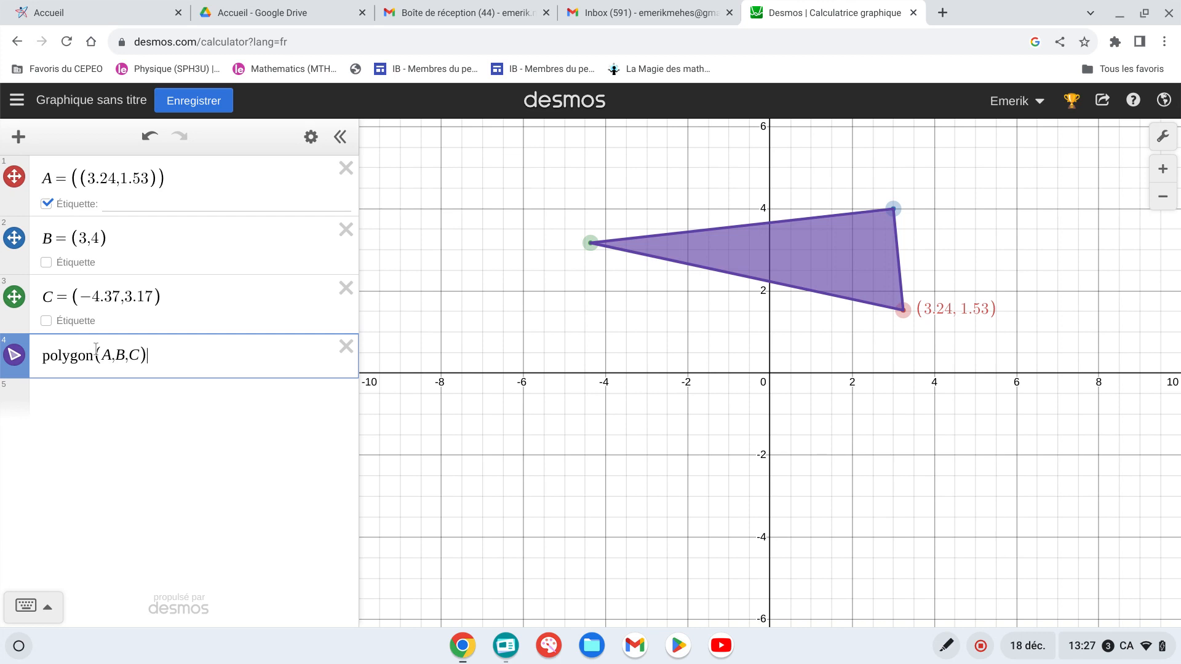
key(Return)
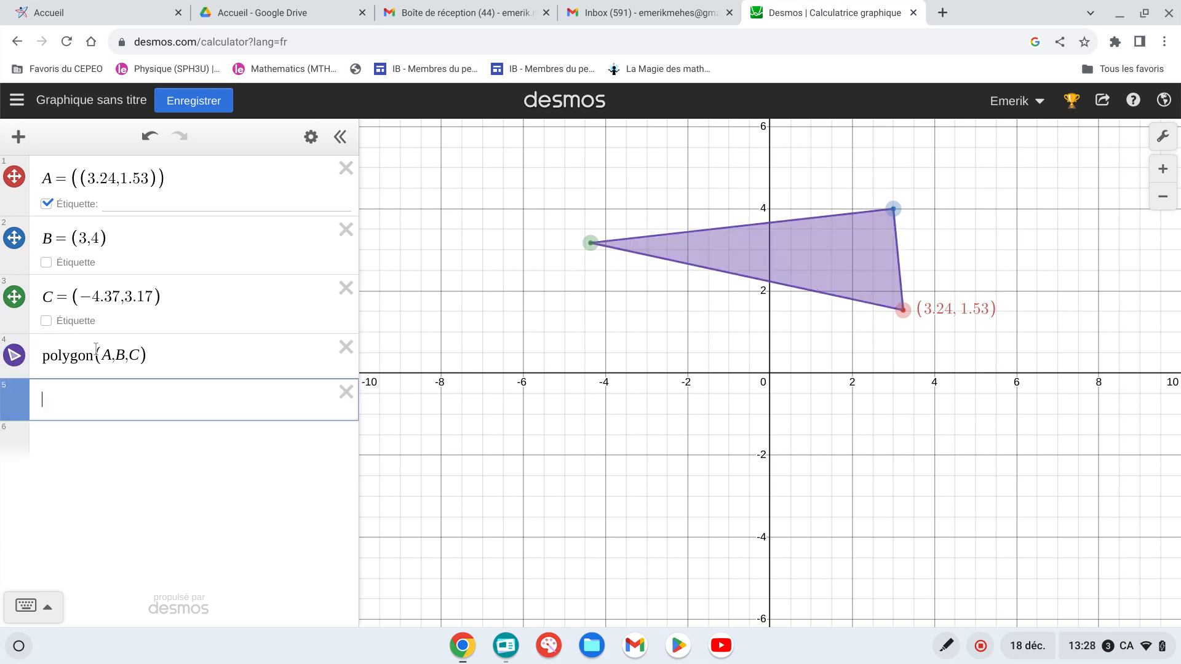
Reshape the triangle by moving C to about (-4.16, 2.83), A to about (3.24, 0.84) and B to about (3.58, 4.22).
mouse_move(596, 257)
mouse_down()
mouse_move(676, 259)
mouse_move(715, 190)
mouse_move(767, 214)
mouse_move(556, 330)
mouse_move(599, 257)
mouse_up()
drag(893, 311, 903, 339)
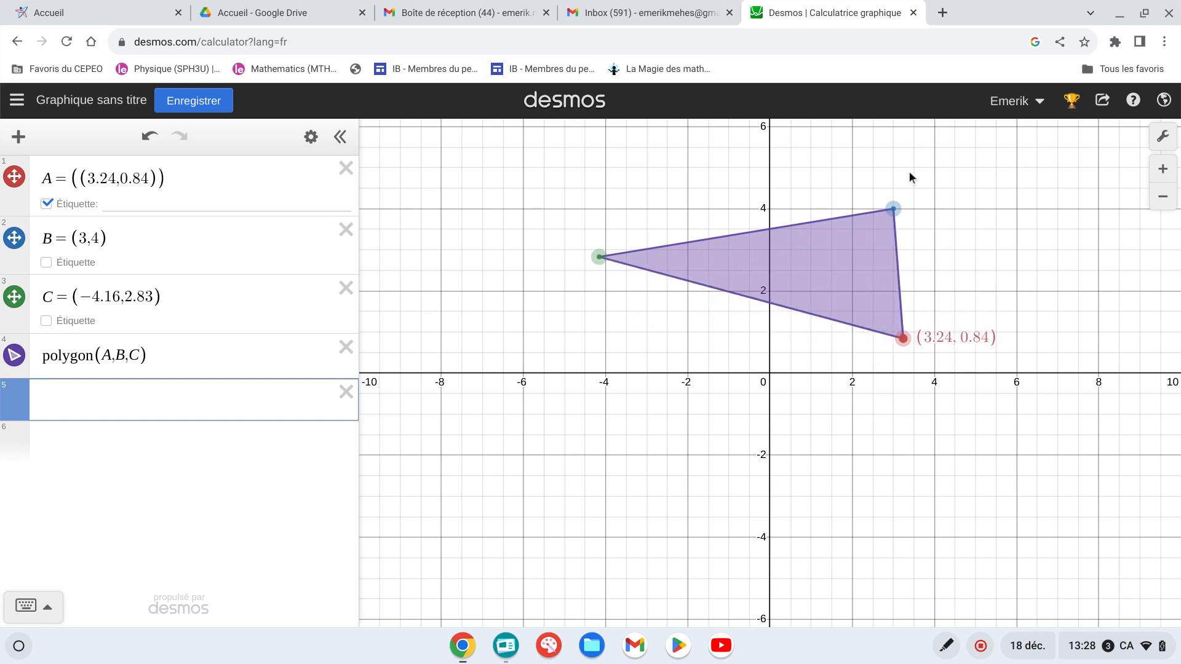
drag(892, 212, 917, 199)
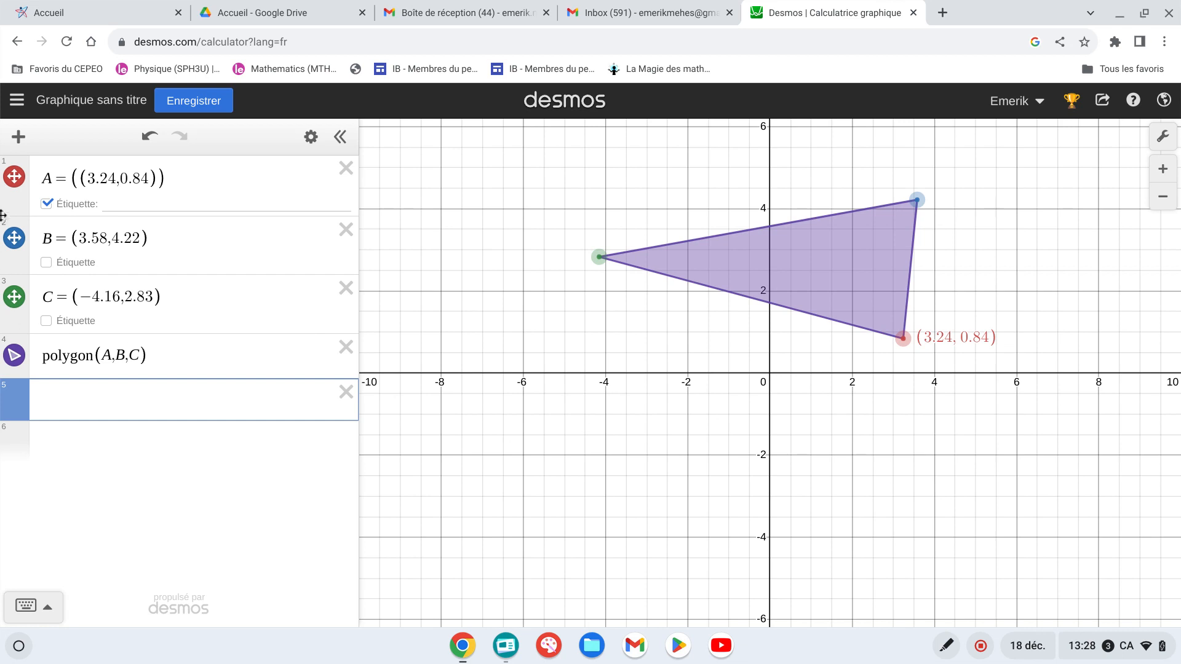
Hide and show again the polygon and point C, one after the other.
click(14, 355)
click(15, 355)
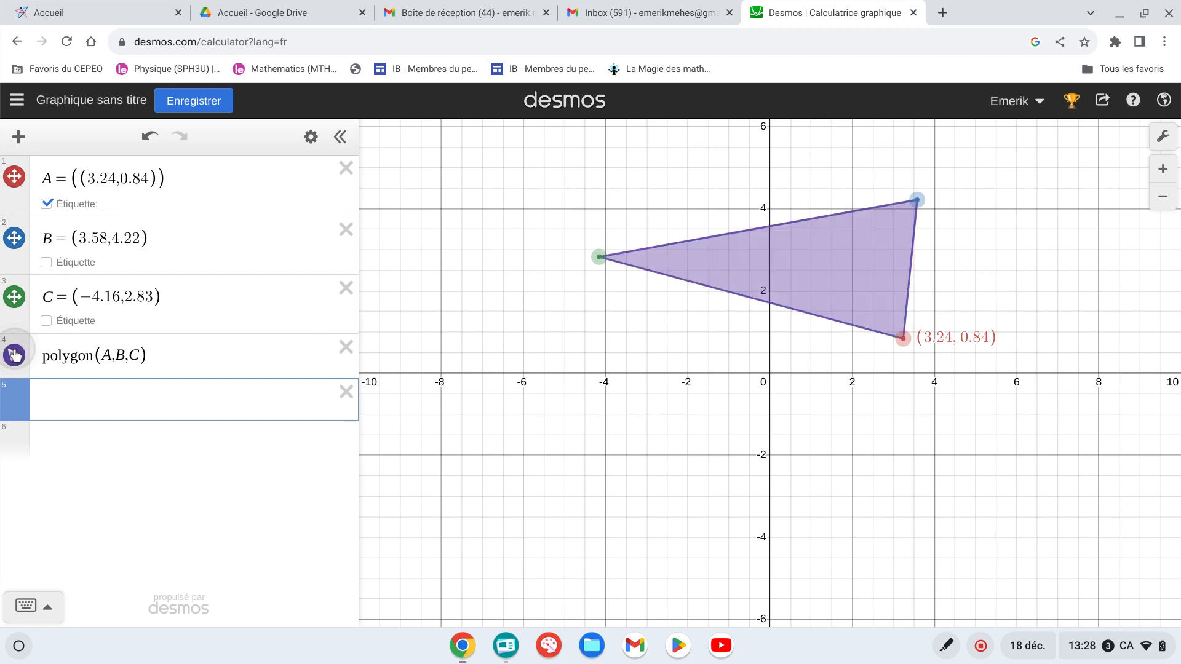
click(14, 299)
click(14, 299)
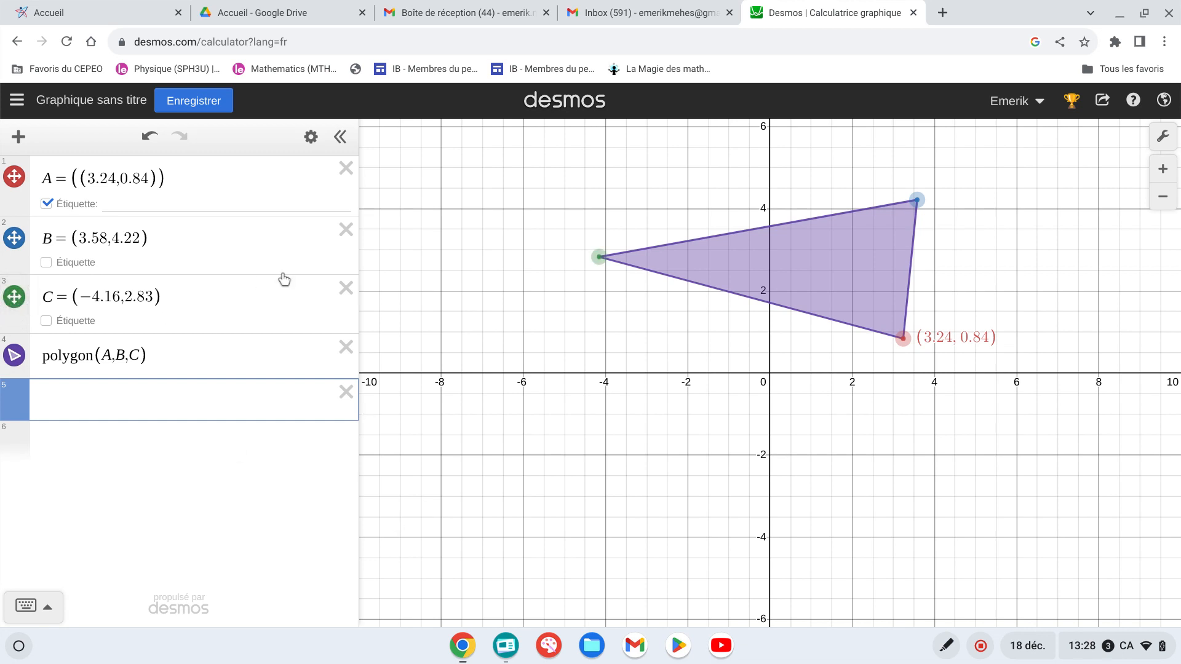
Recolour the polygon orange, trying a dotted outline and no fill before restoring the solid outline and the fill.
click(255, 356)
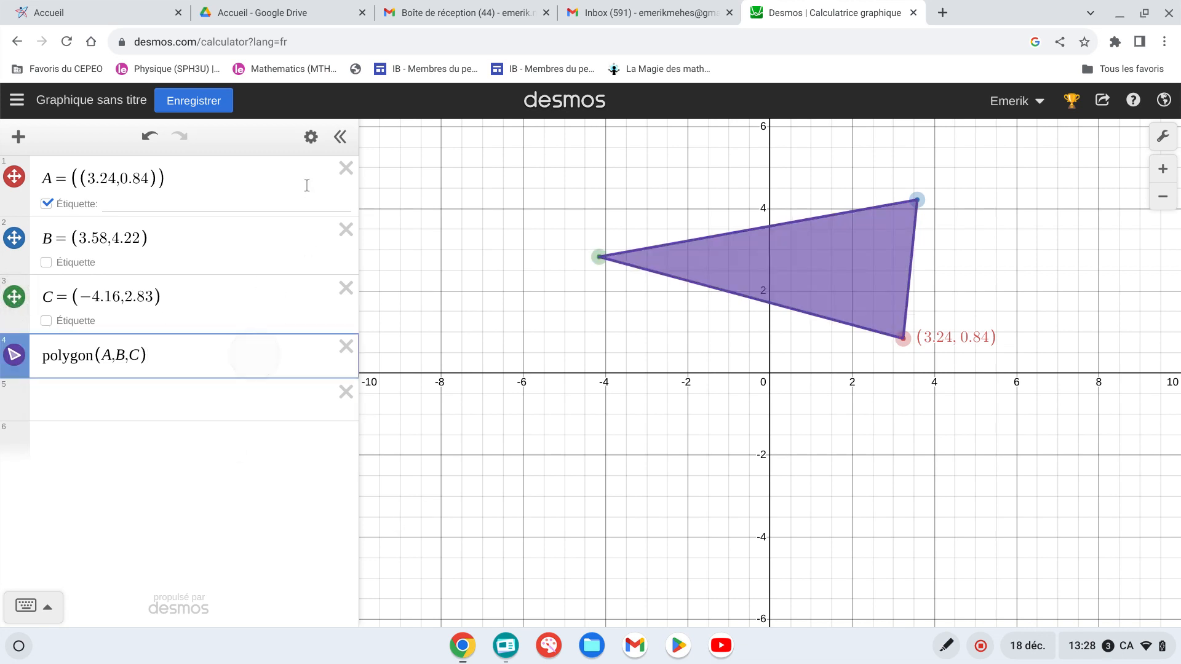
click(310, 138)
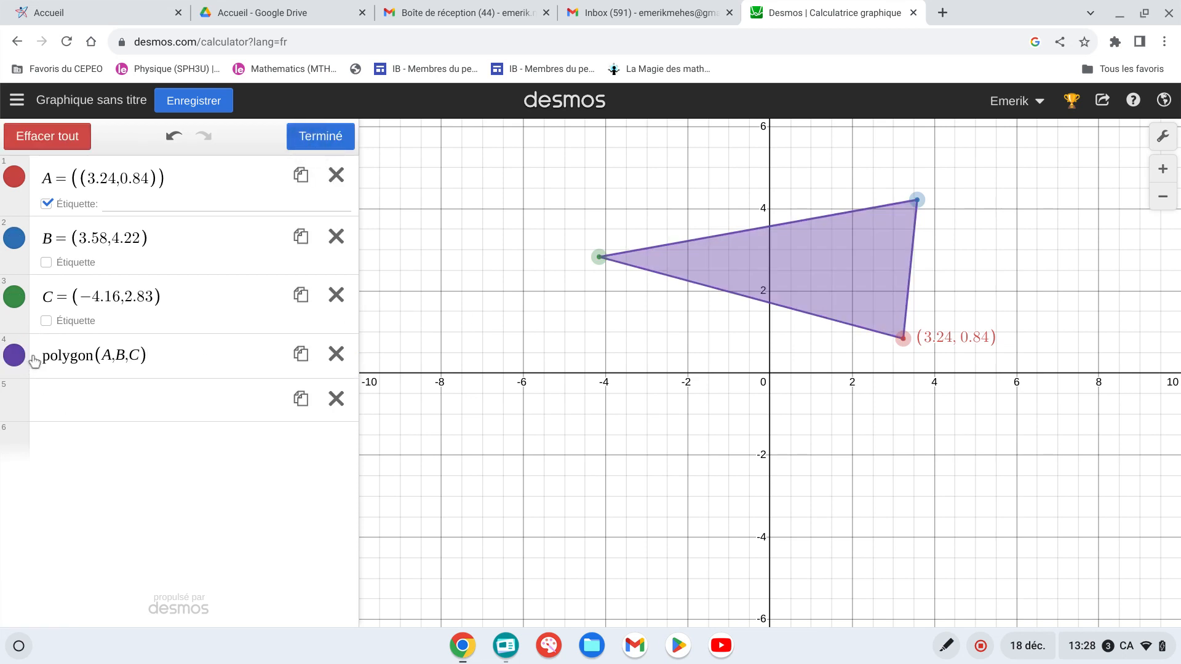
click(15, 356)
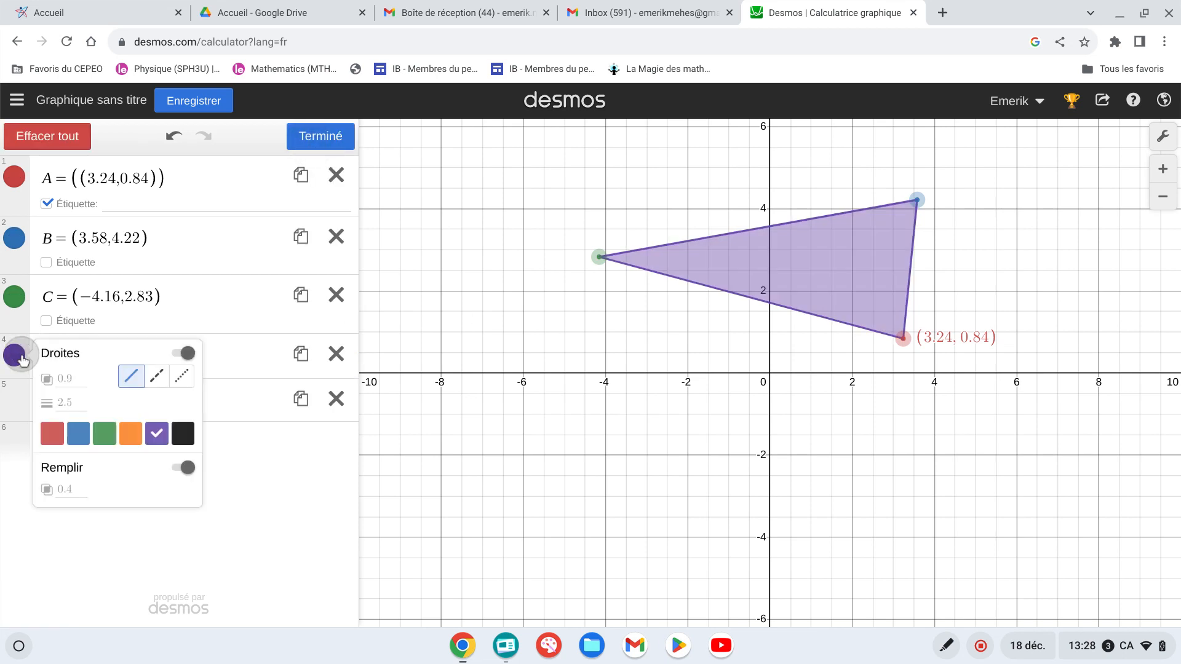
click(181, 377)
click(131, 376)
click(187, 468)
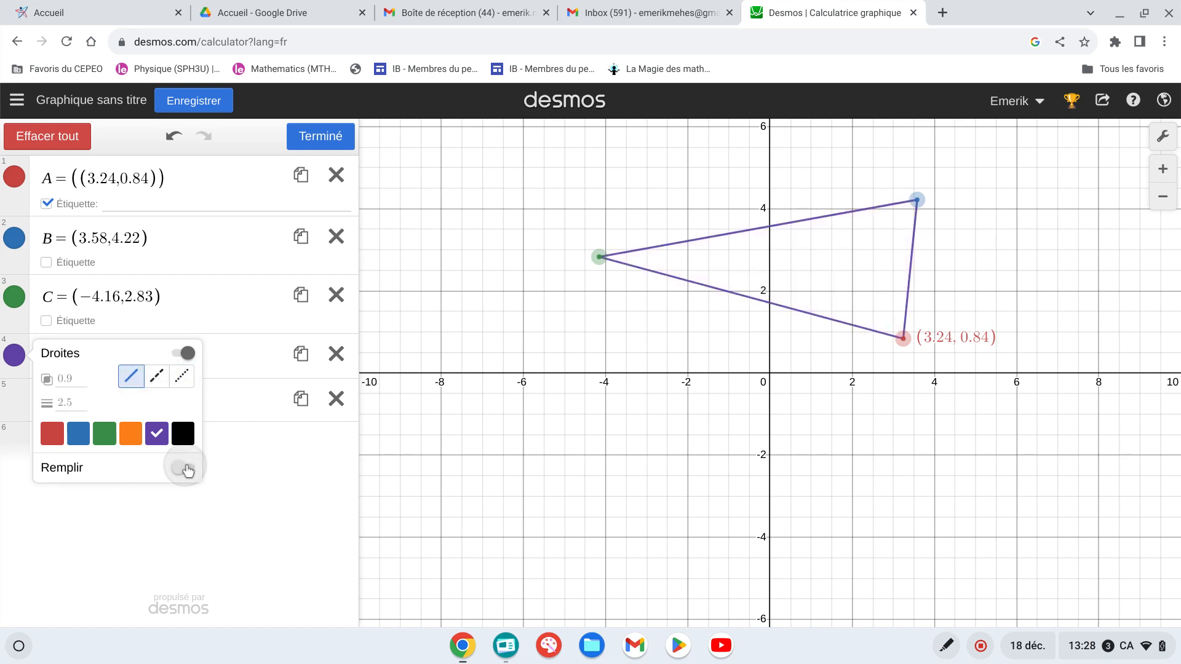
click(186, 469)
click(124, 432)
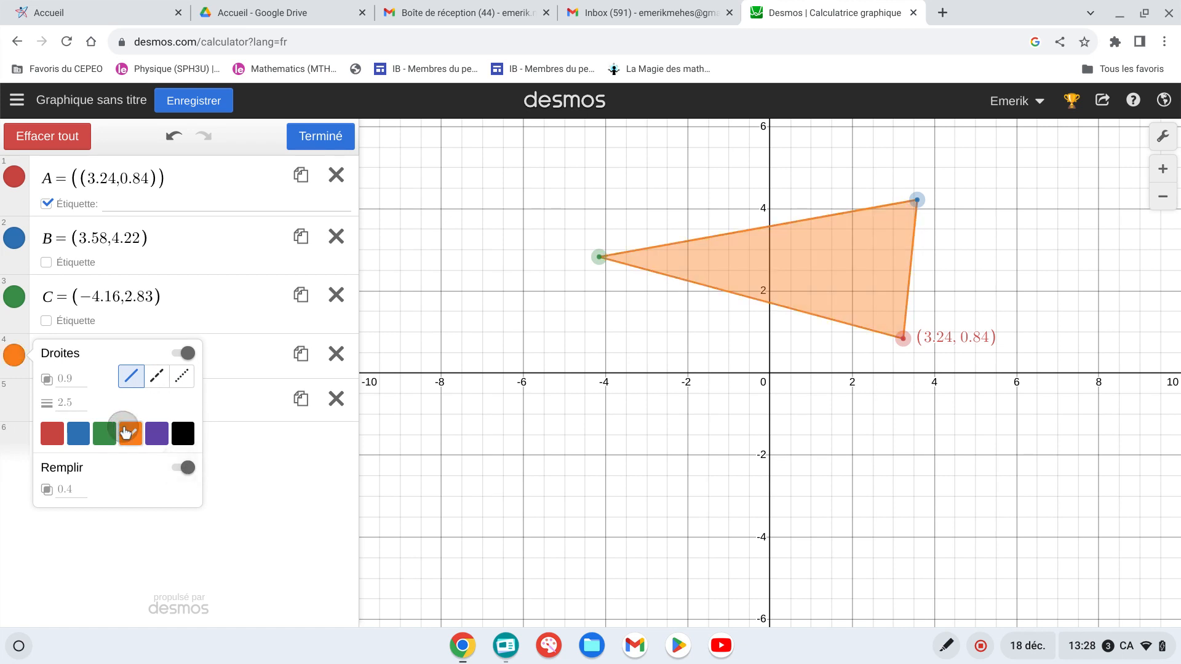
click(246, 500)
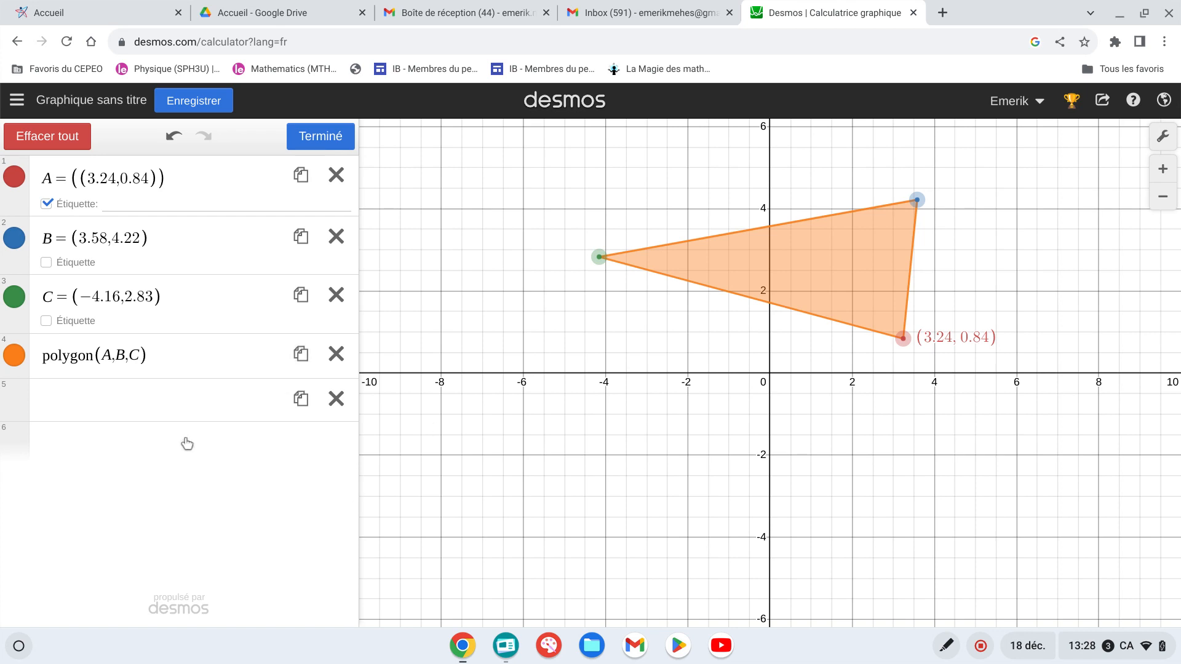
click(125, 385)
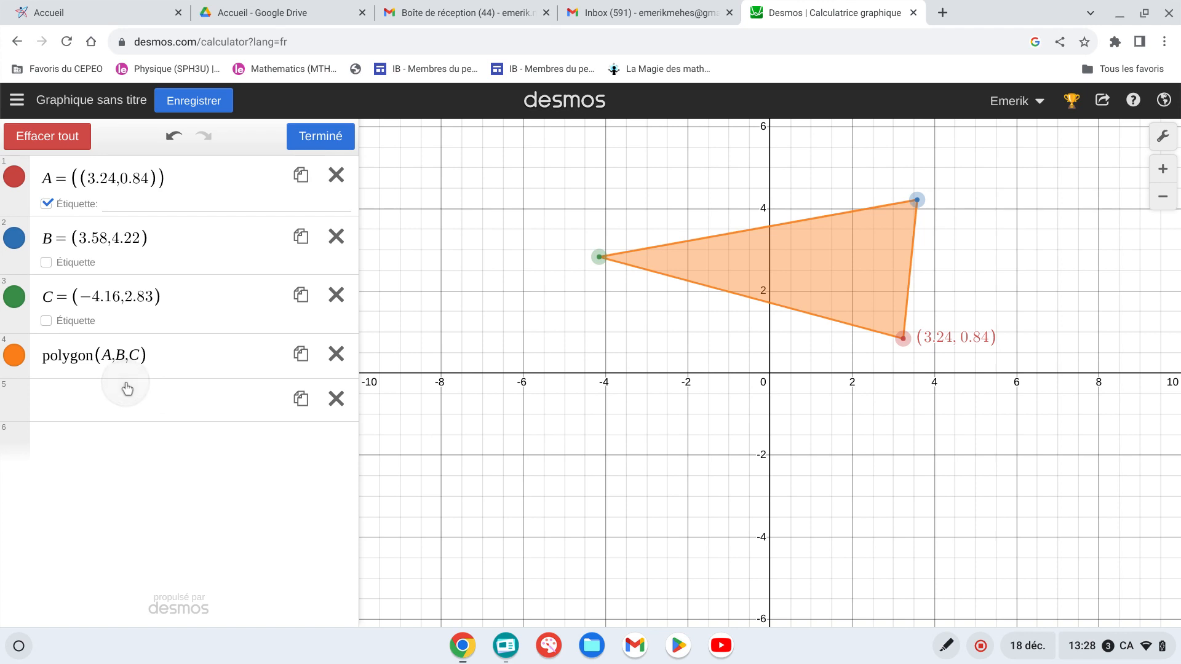
click(320, 136)
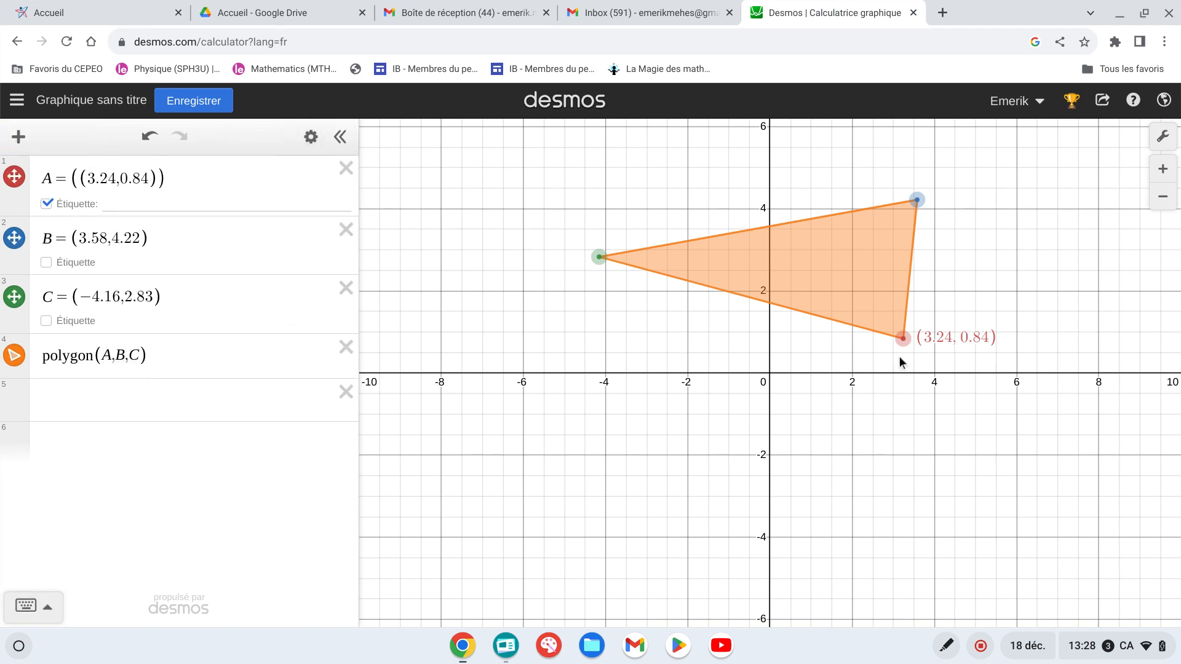
Move the triangle's vertices on the graph to A (-2,0), B (2,0) and C (0,6).
drag(900, 341, 686, 373)
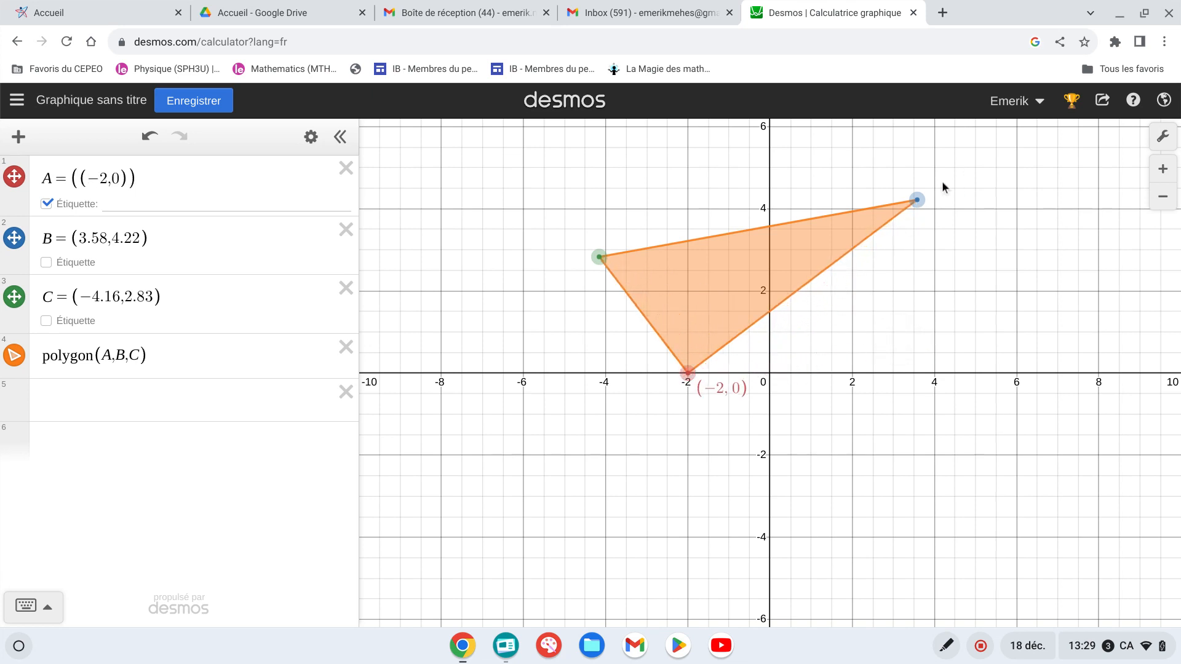
drag(916, 203, 852, 375)
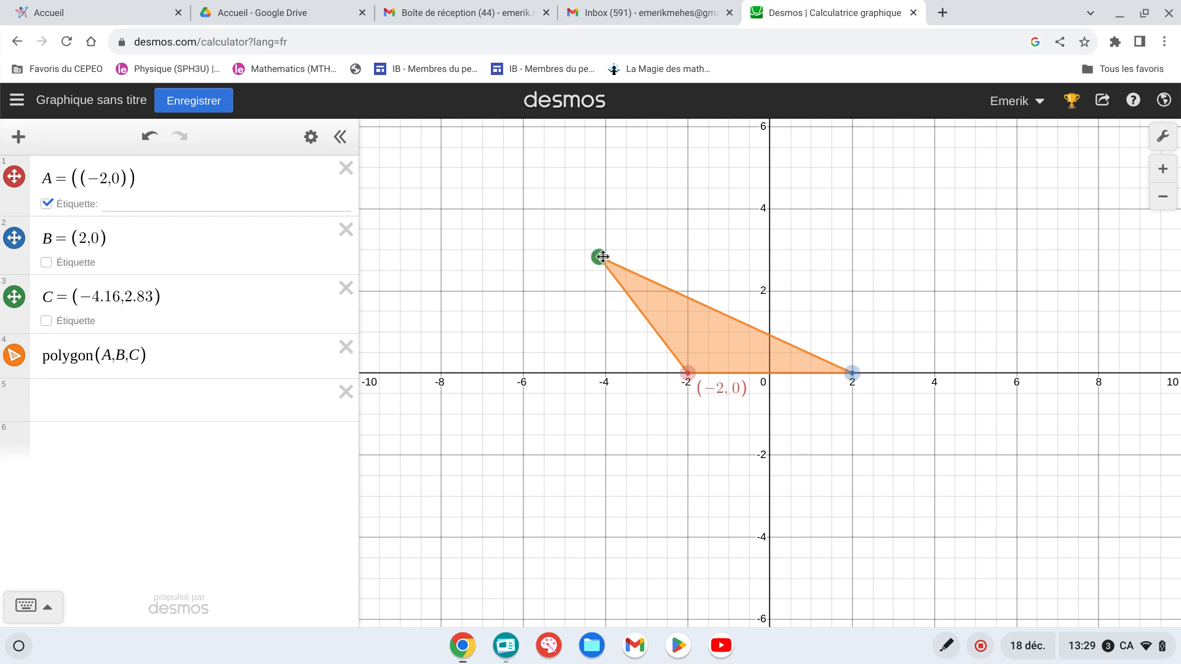
drag(601, 254, 770, 127)
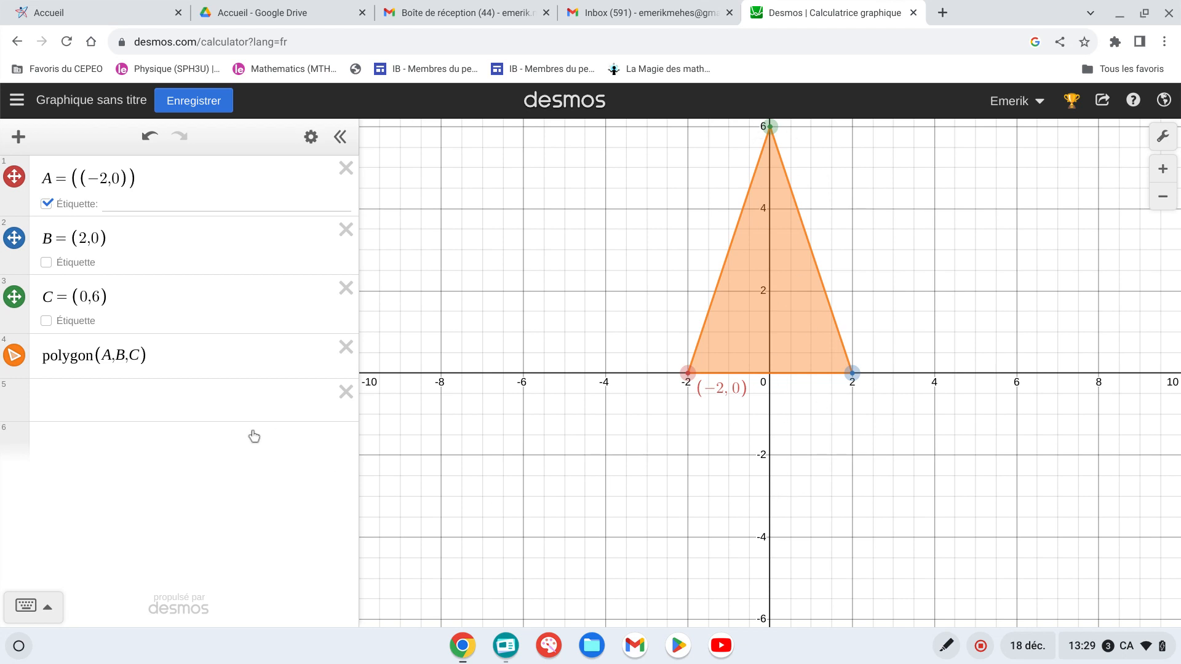
click(212, 404)
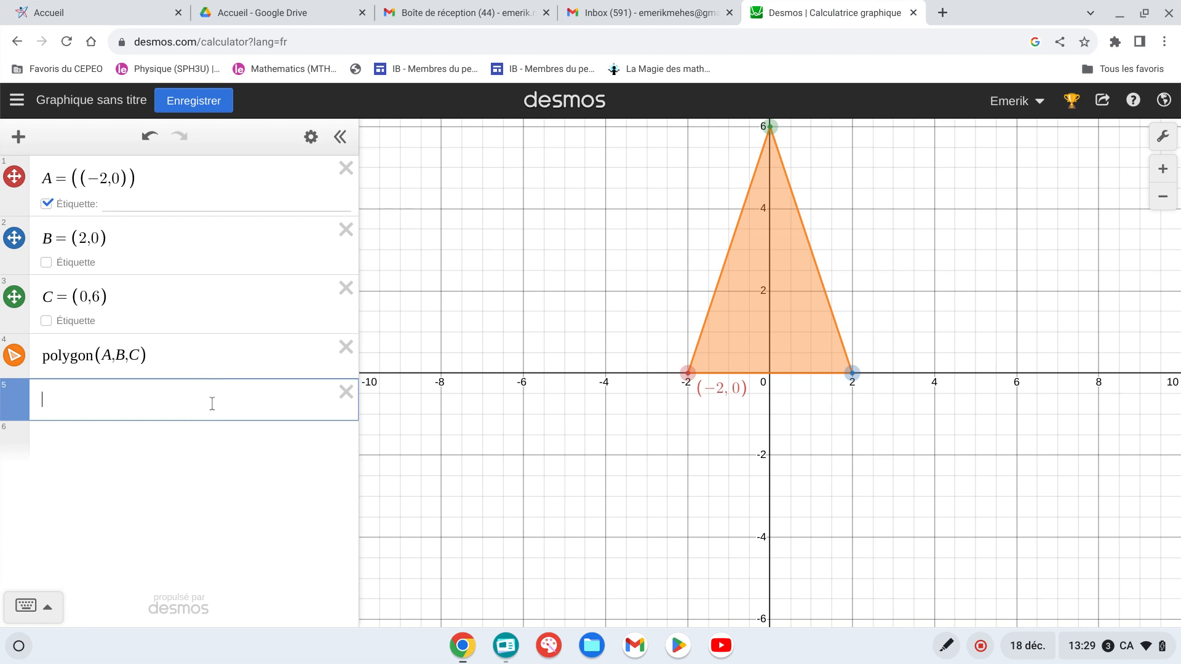
Enter the vertical line x = 0 as a new expression and open a curly-brace restriction after it.
text(x )
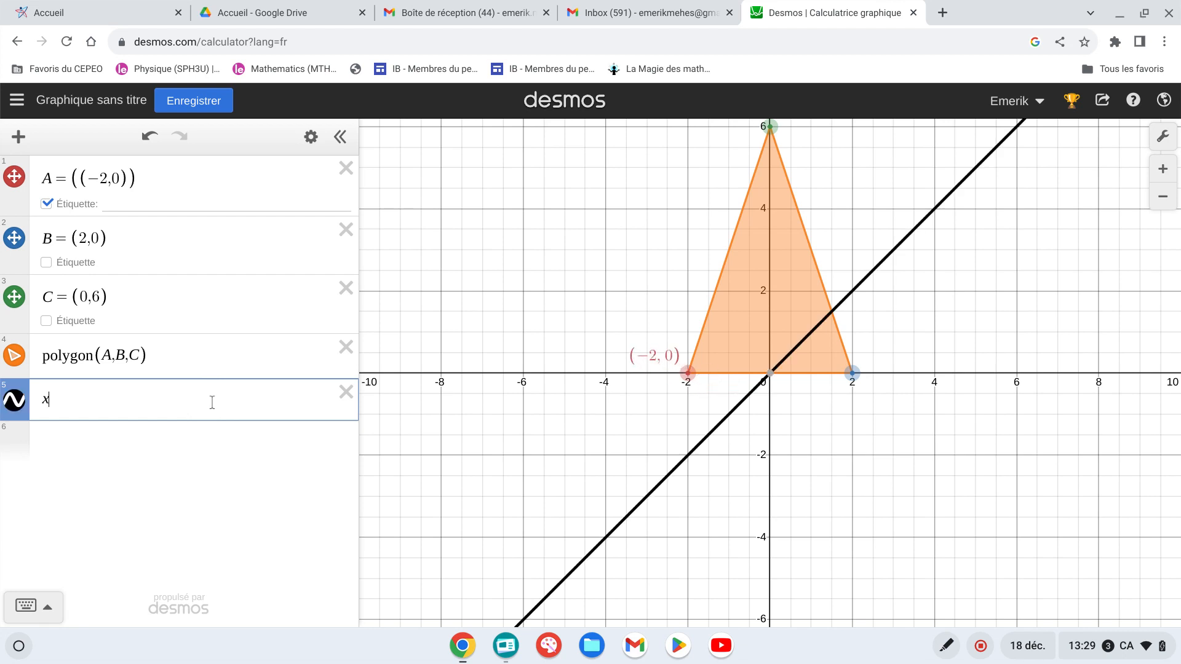
text(= 0)
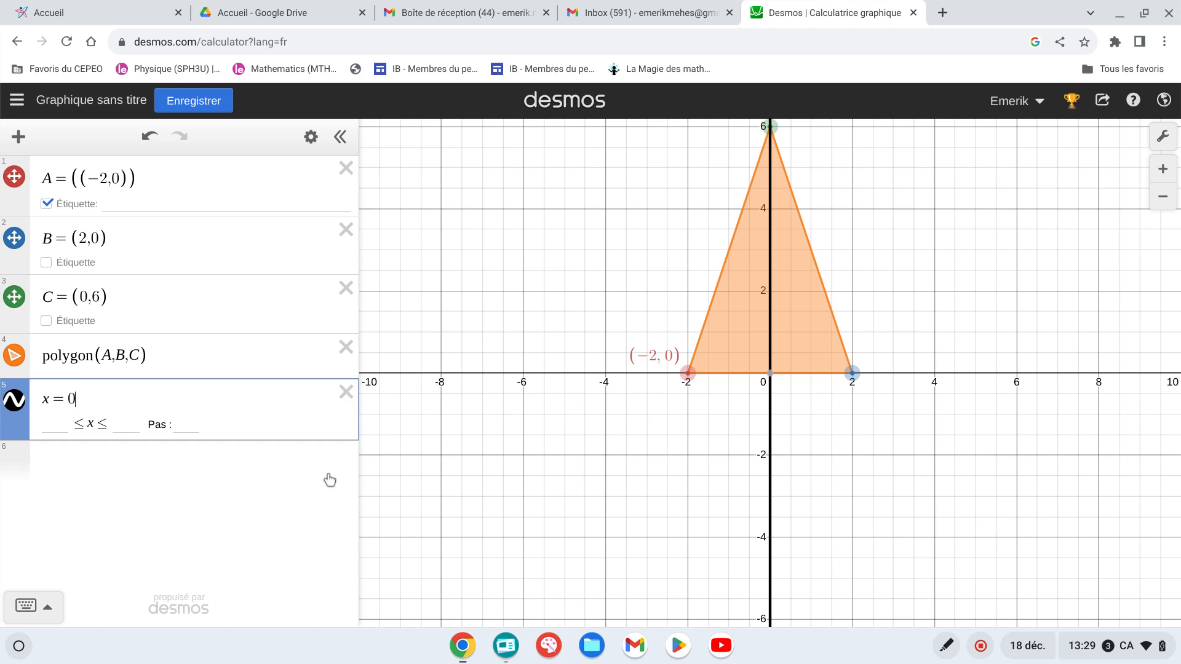
click(43, 607)
click(300, 608)
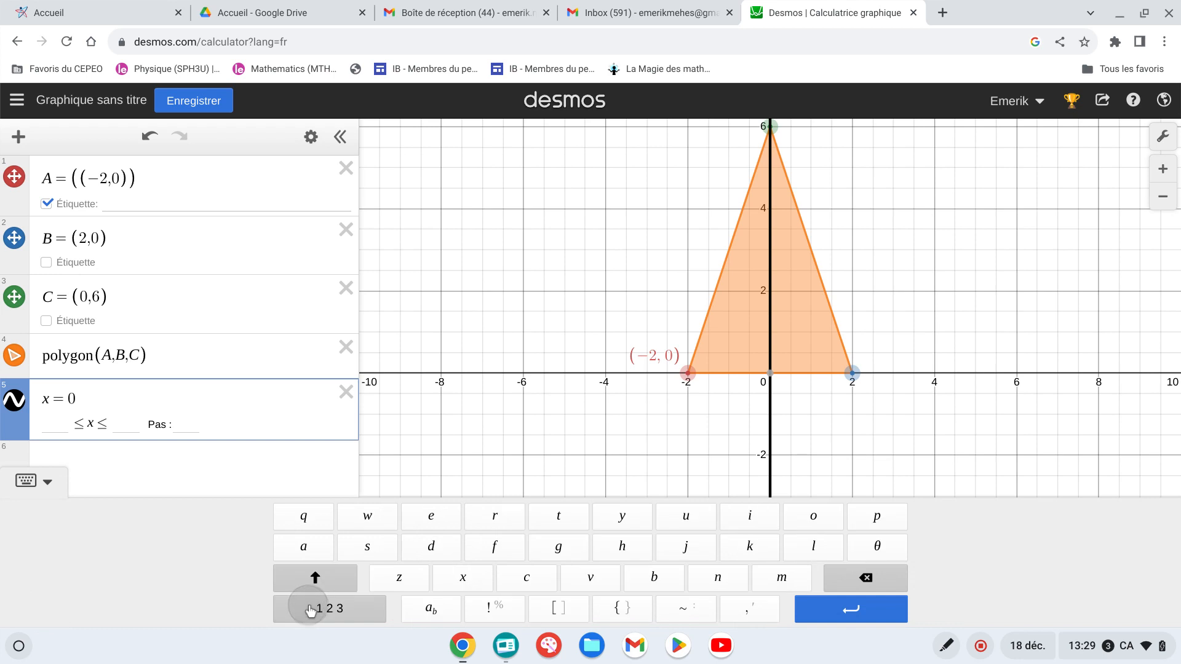
click(611, 608)
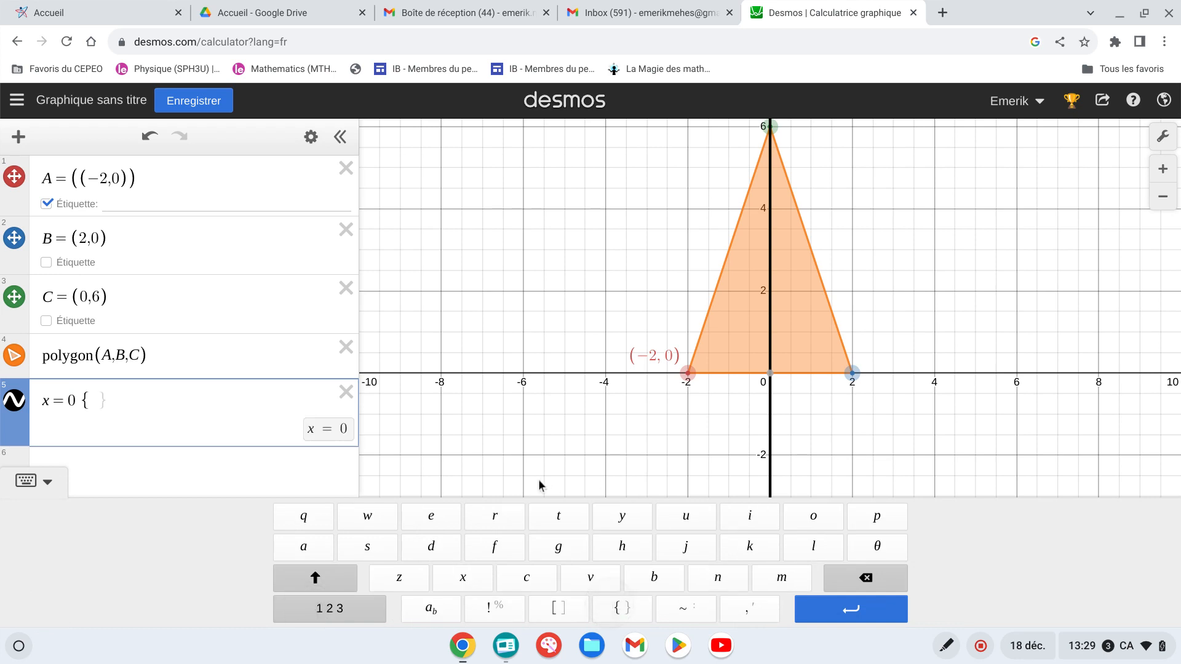
click(352, 605)
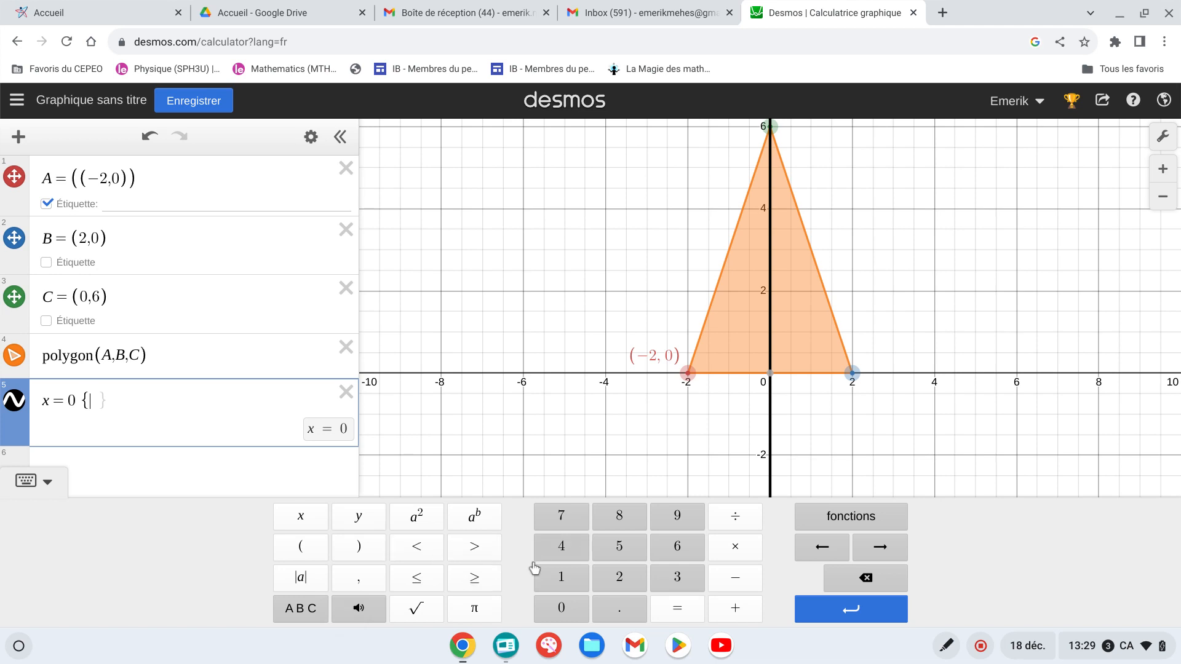
text(-2)
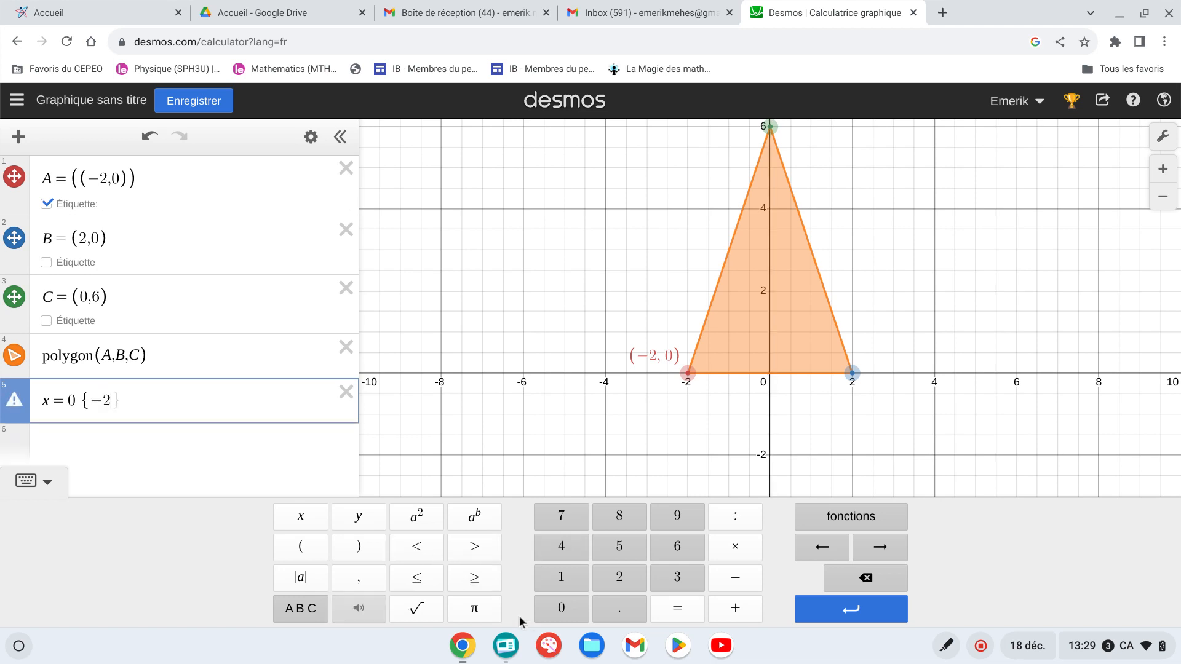
click(429, 580)
text(y)
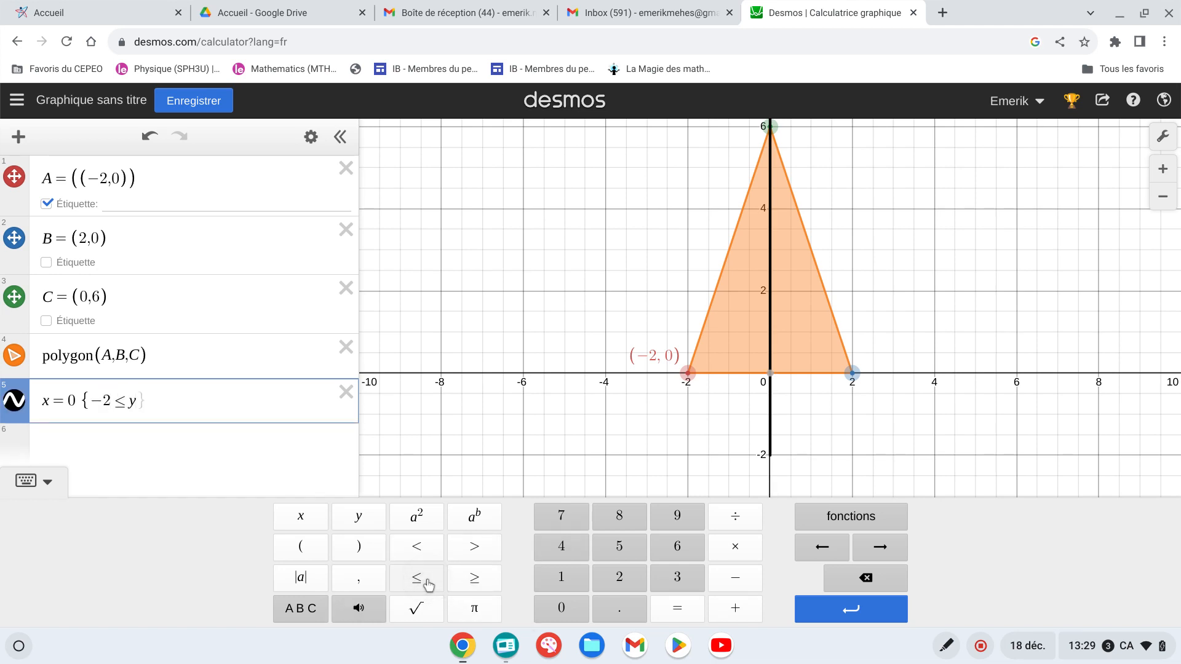
click(428, 588)
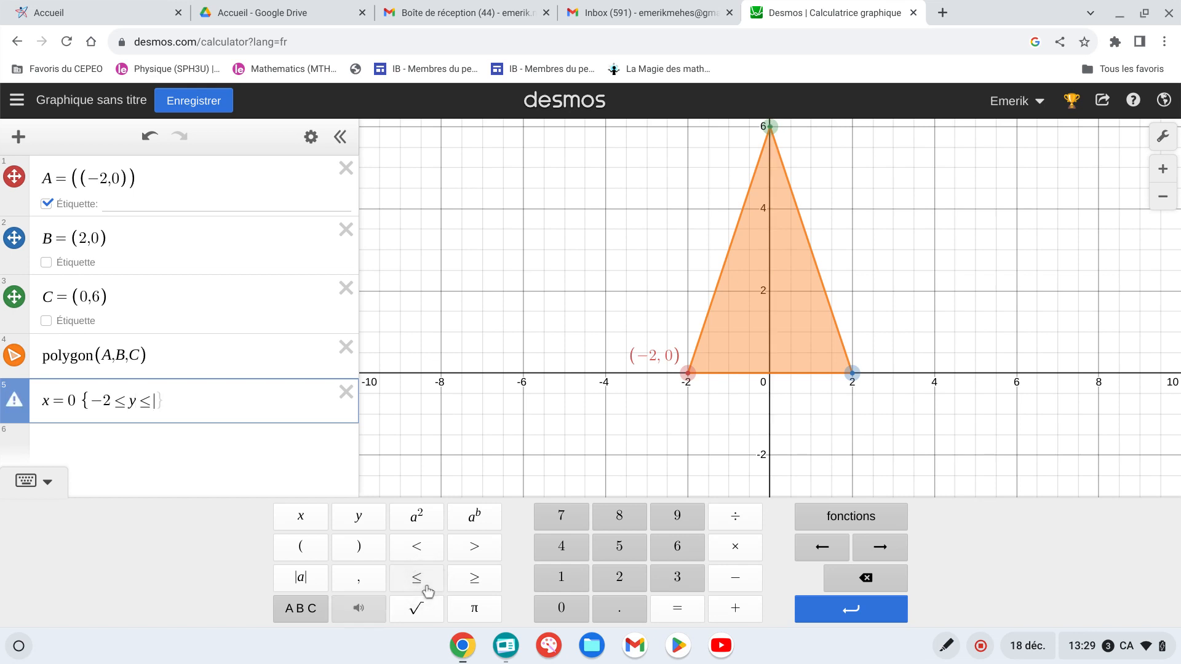
key(BackSpace)
key(BackSpace)
key(BackSpace)
key(BackSpace)
key(BackSpace)
Restrict the line x = 0 to {0 ≤ y ≤ 6} and close the brace.
text(0)
click(413, 579)
text(y)
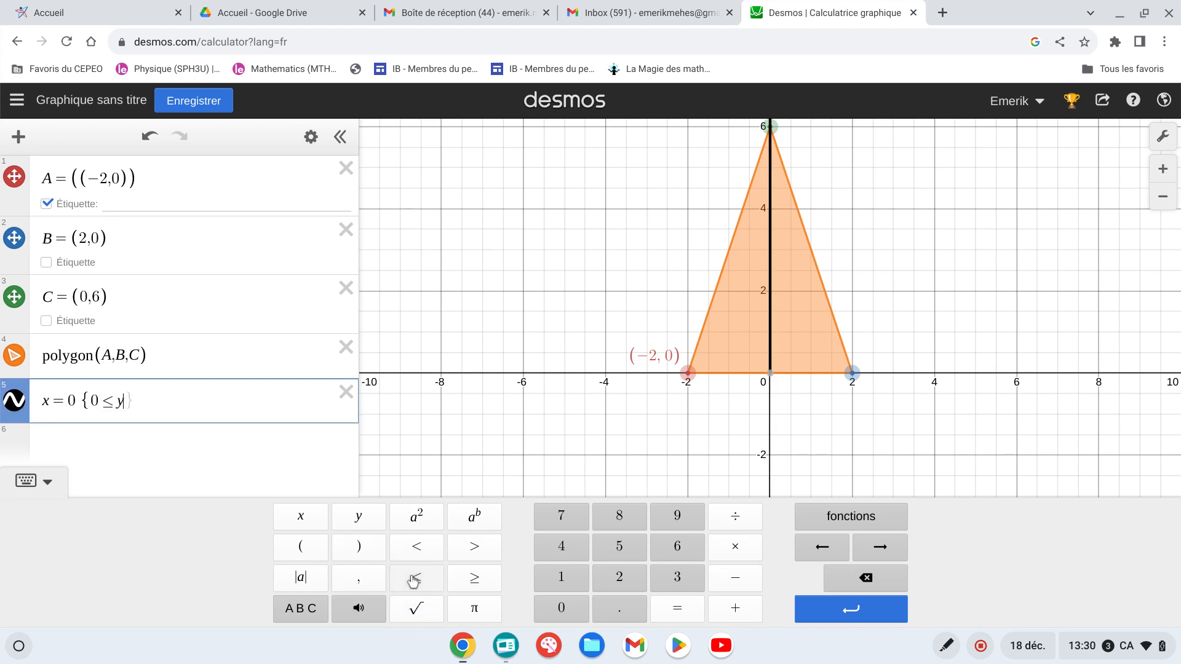
click(434, 580)
text(6)
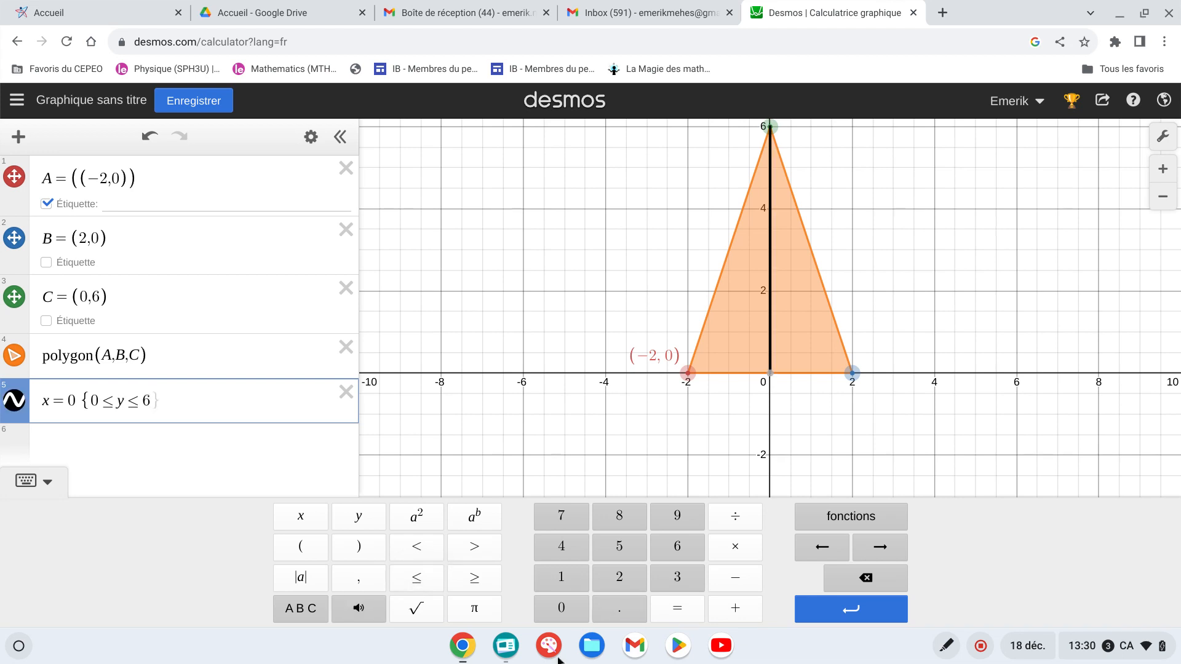
click(301, 605)
click(315, 579)
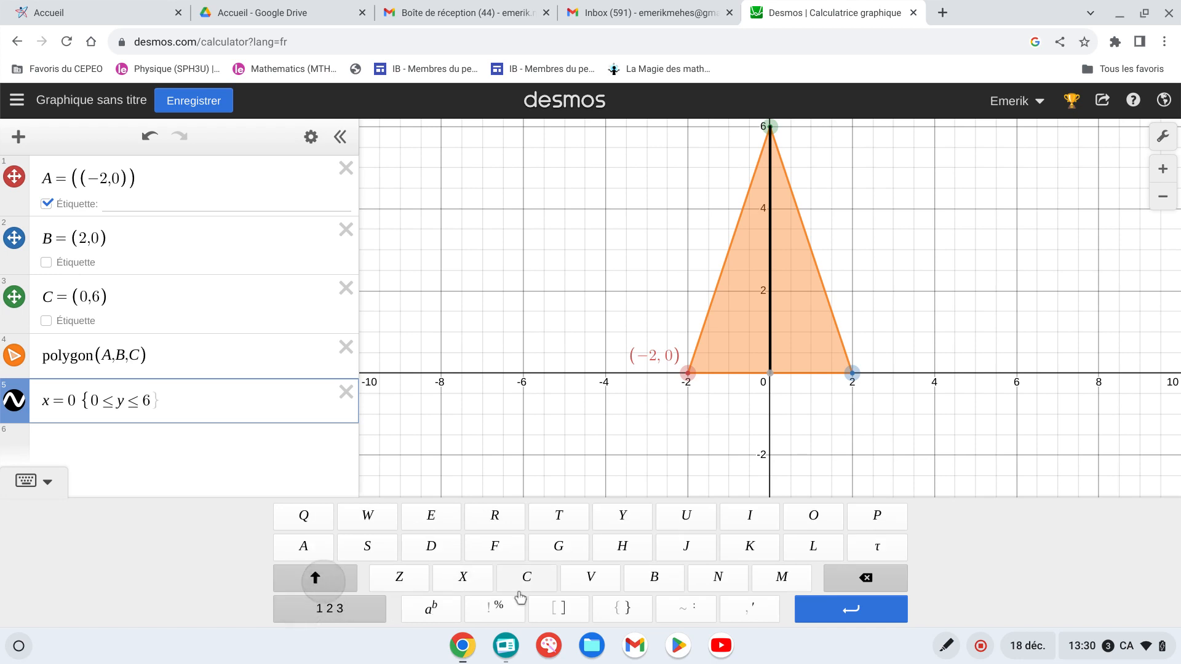
click(621, 609)
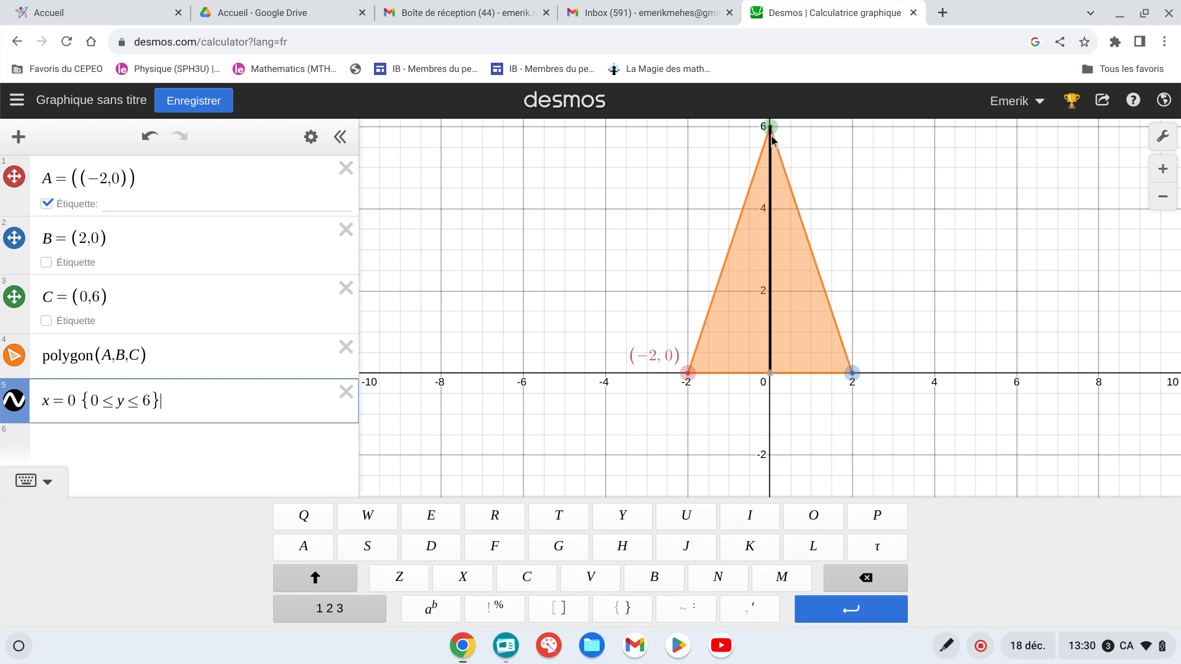
Change the line style of the segment x = 0 to dashed, keeping it black.
mouse_move(771, 383)
click(24, 415)
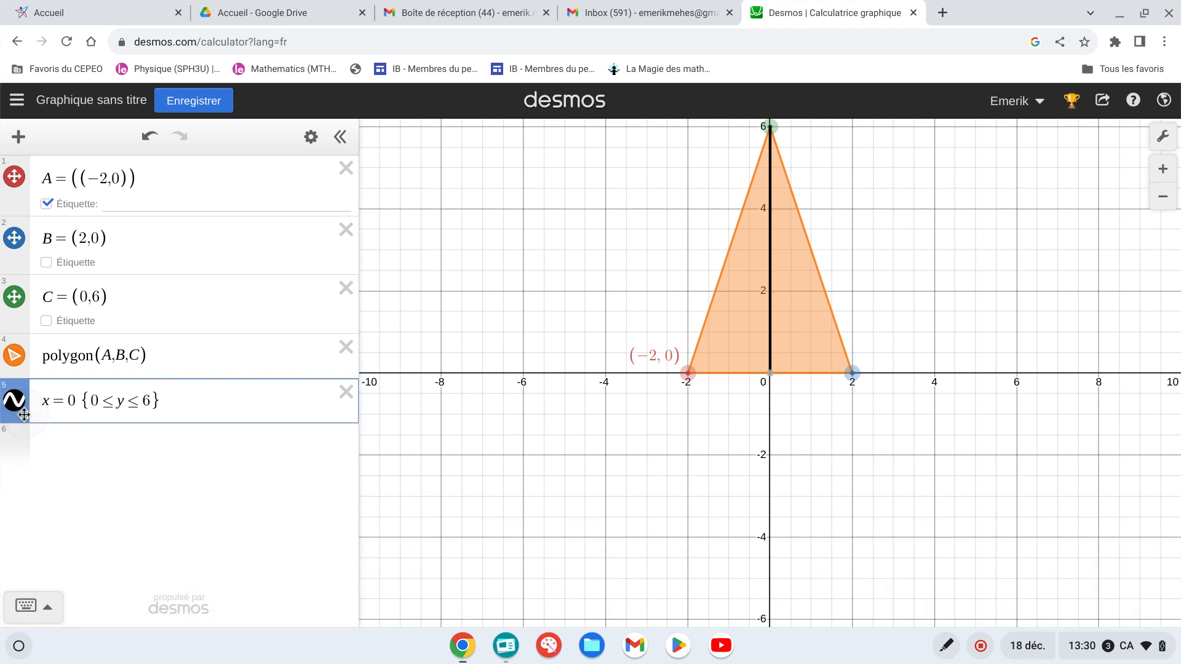
click(309, 135)
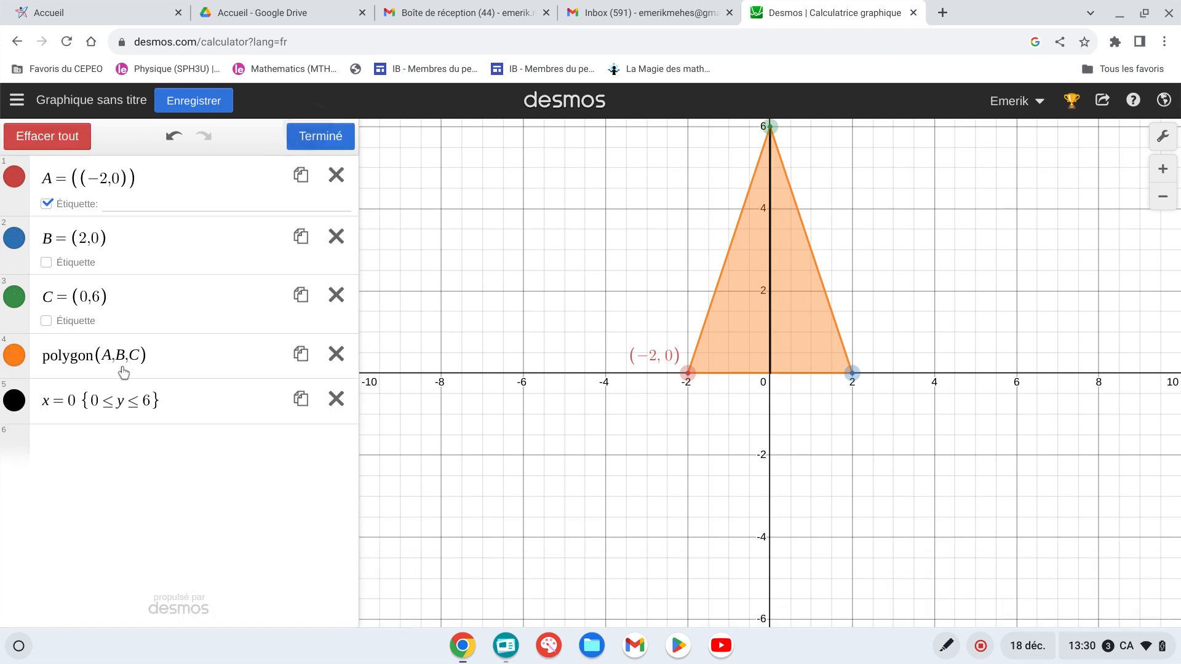
click(23, 409)
click(157, 421)
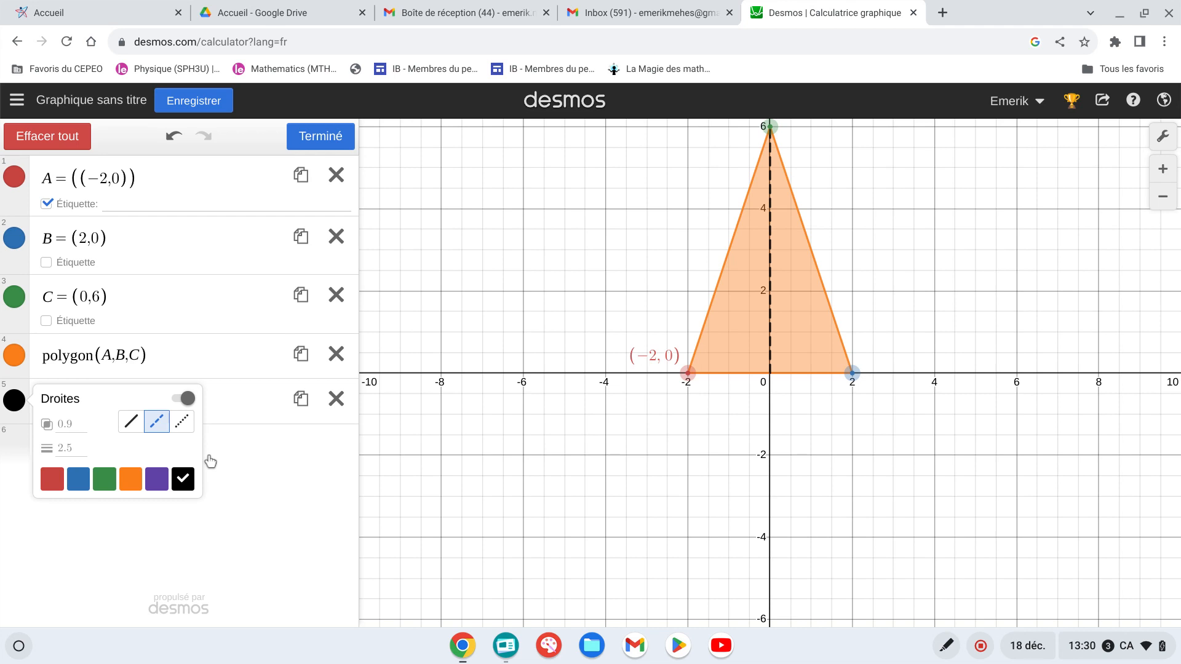
click(230, 498)
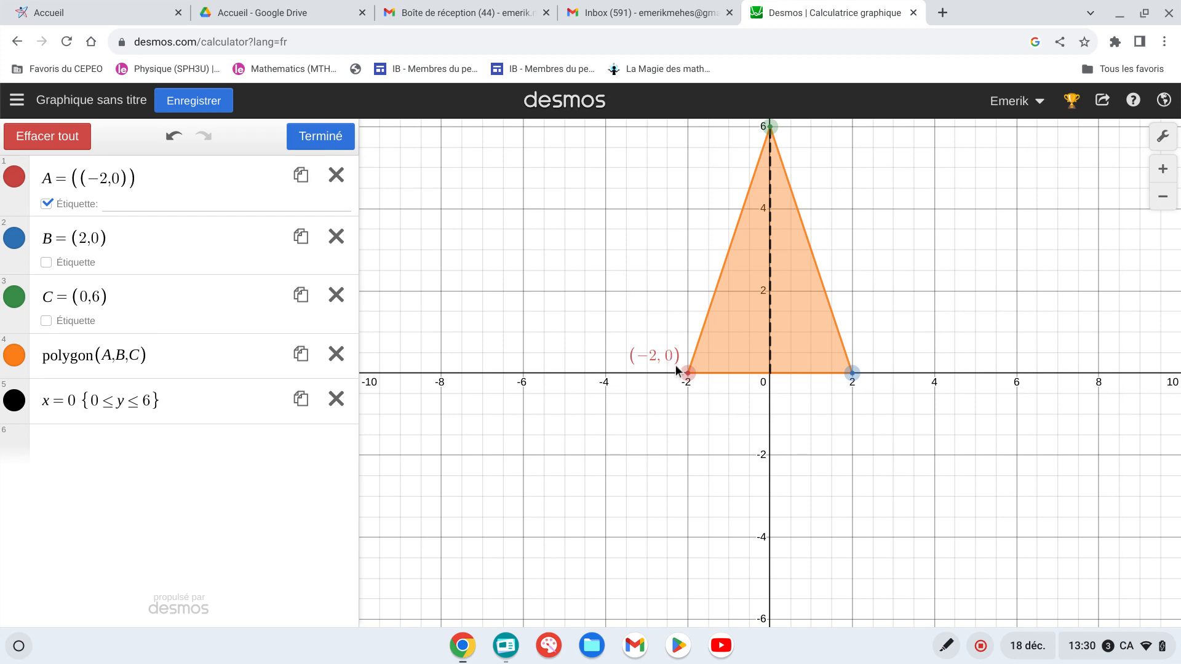
Move the triangle's vertex A on the graph to about (-1.89, 0.15).
mouse_move(678, 368)
mouse_down()
mouse_move(660, 346)
mouse_move(692, 367)
mouse_up()
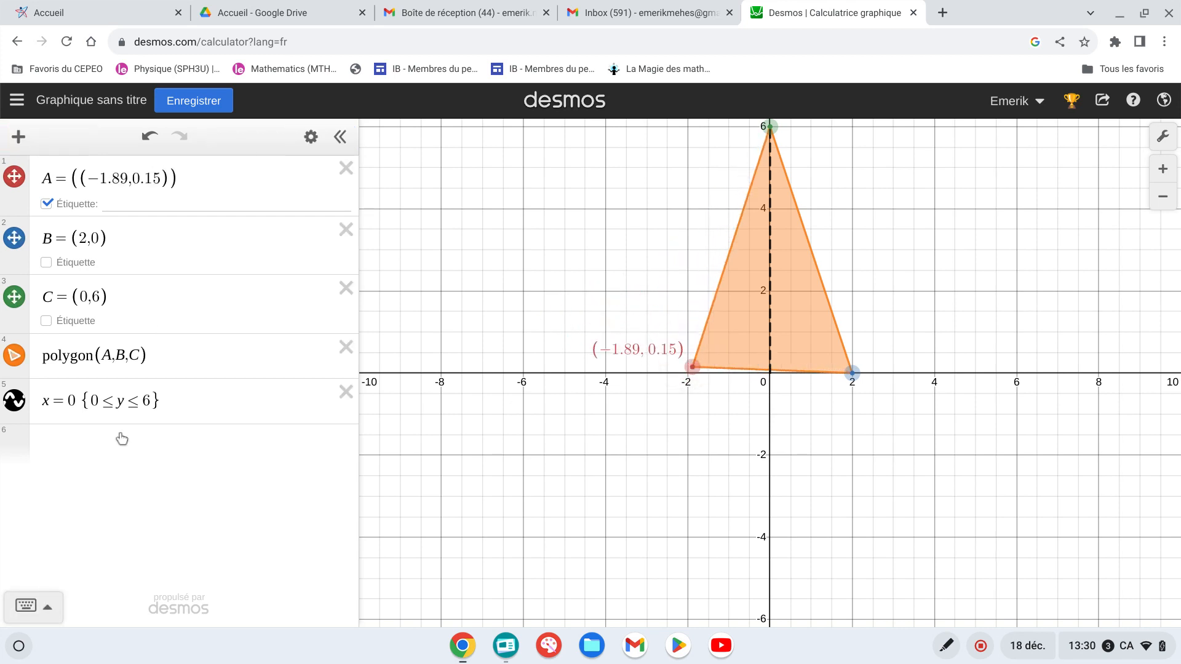